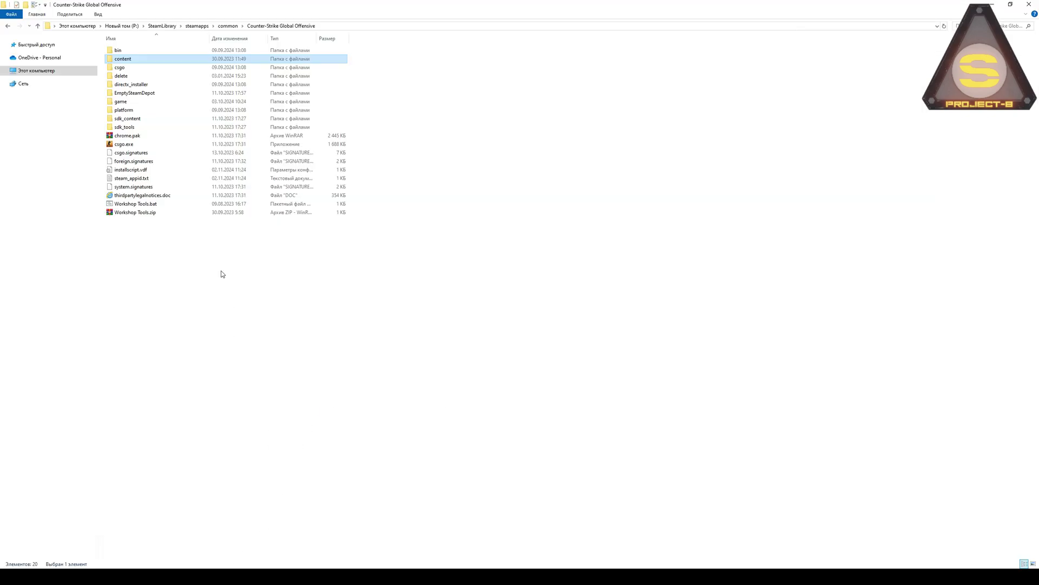
Navigate through content and csgo_addons to the project_s addon folder and open its models folder.
double_click(194, 60)
double_click(151, 76)
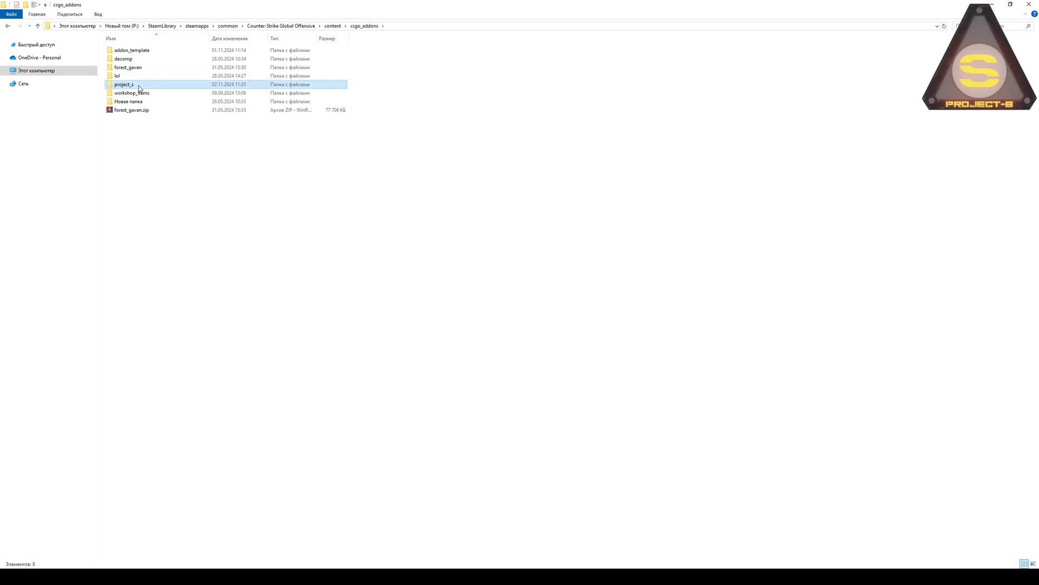
double_click(139, 88)
double_click(403, 130)
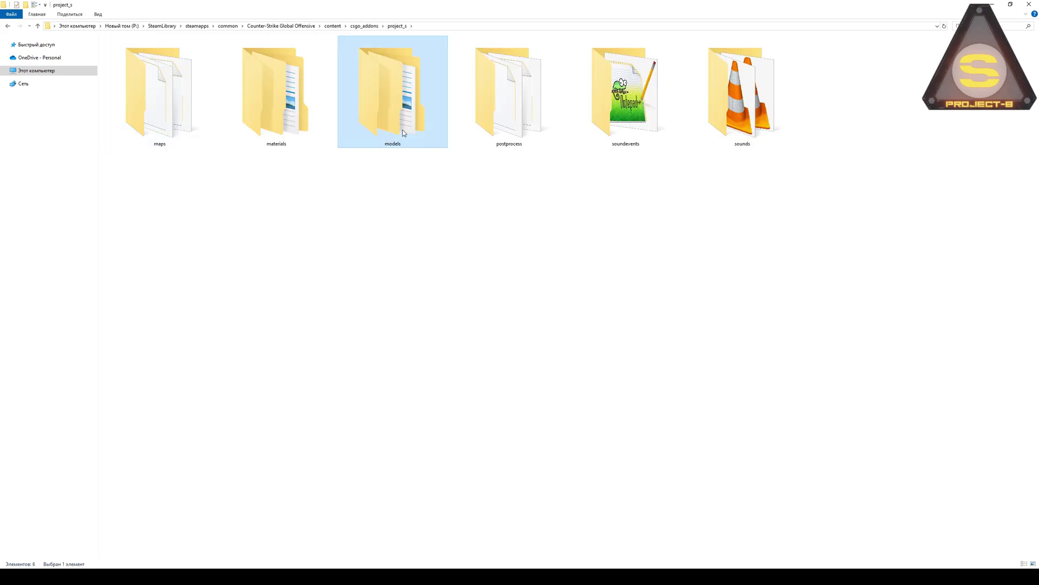
Go to the project_s materials folder and look inside its seris_textures subfolder.
left_click(5, 27)
key("Left")
key("Return")
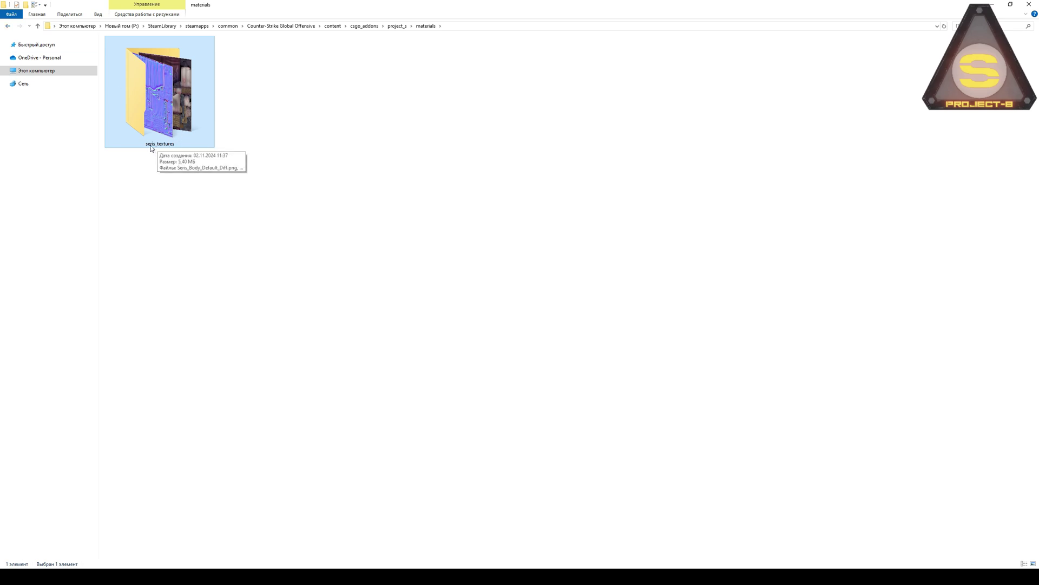
double_click(171, 130)
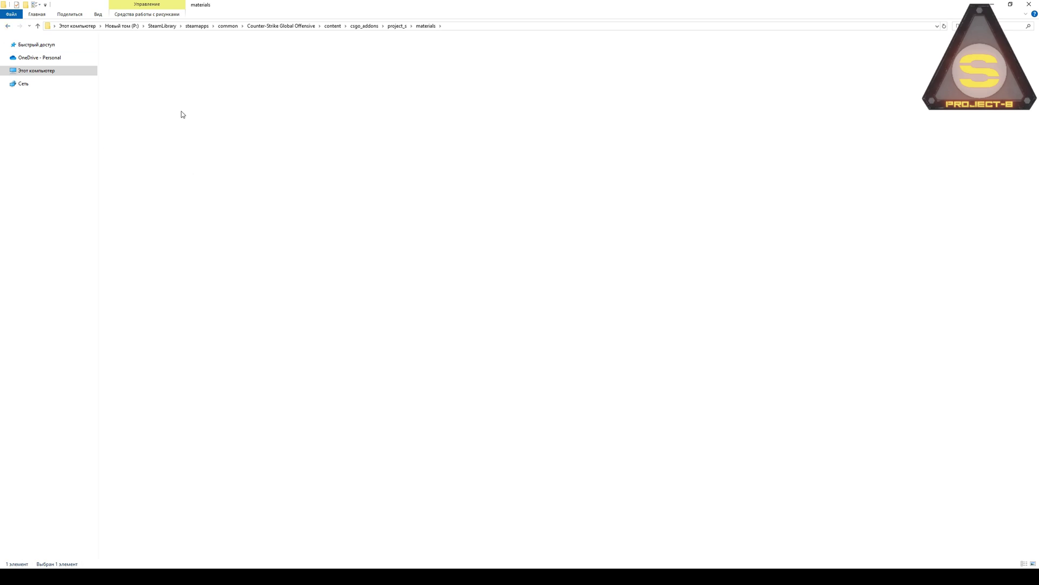
left_click(9, 27)
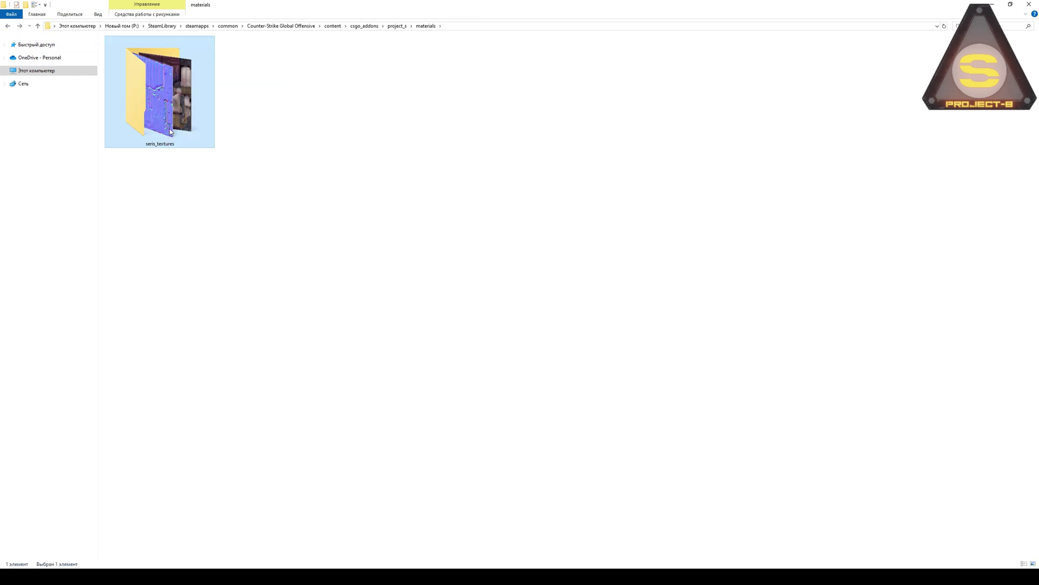
Return to project_s and open the seris_model folder inside models to check the model file.
left_click(8, 26)
left_click(356, 104)
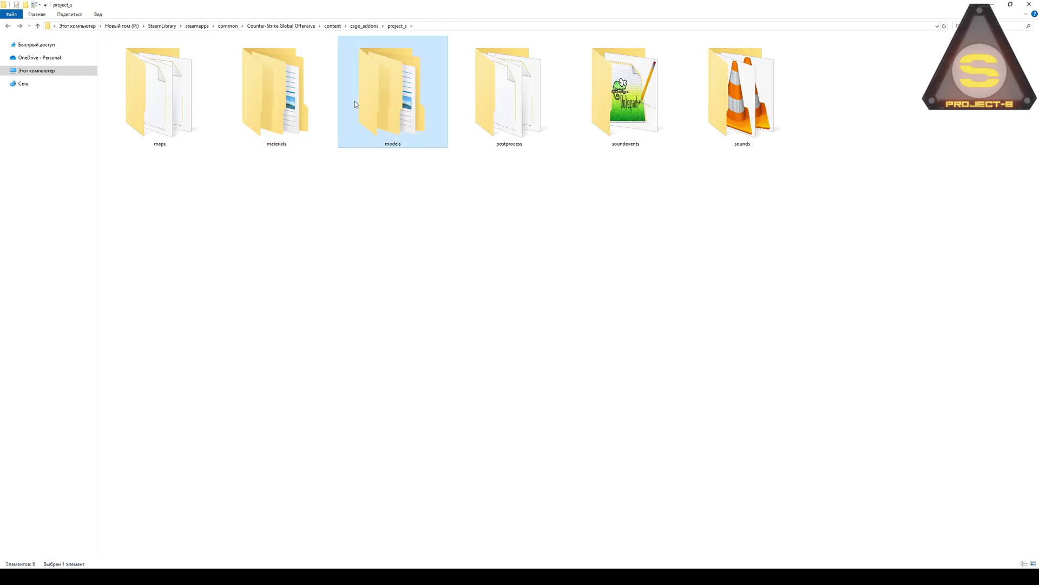
double_click(355, 104)
double_click(177, 93)
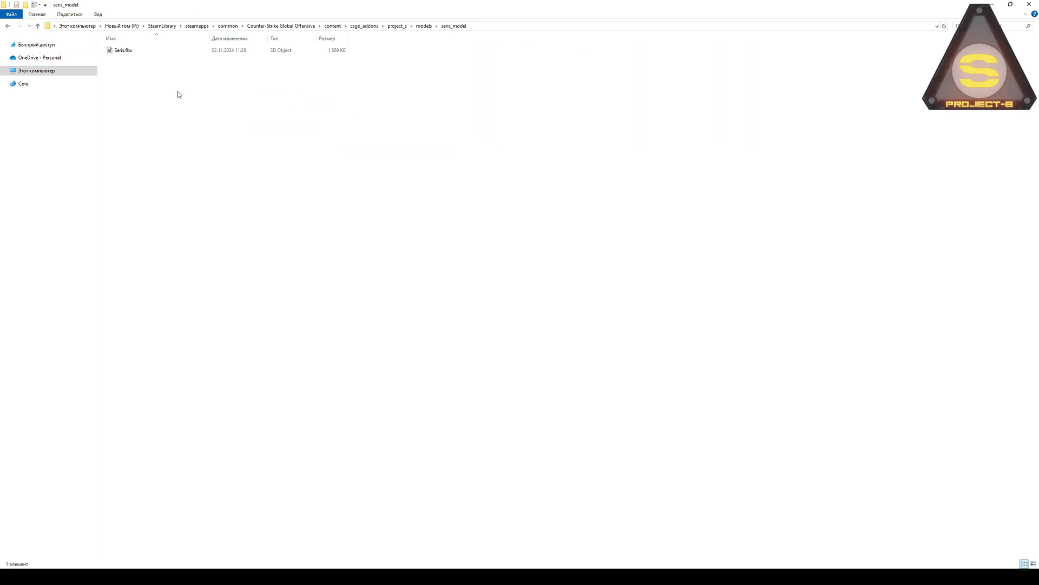
Go back to project_s and reopen the seris_textures folder inside materials.
left_click(8, 26)
left_click(8, 26)
double_click(227, 106)
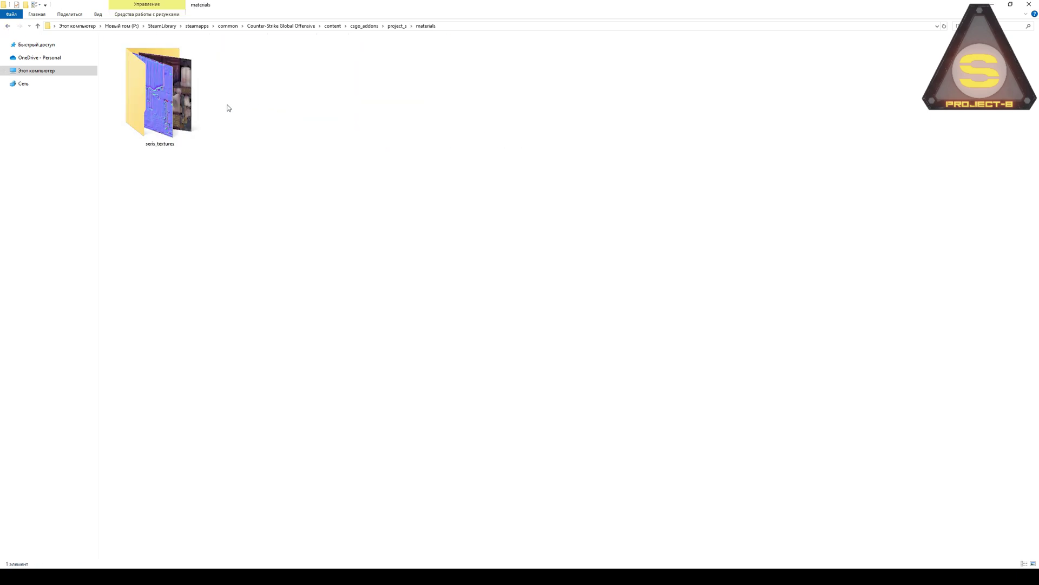
double_click(177, 109)
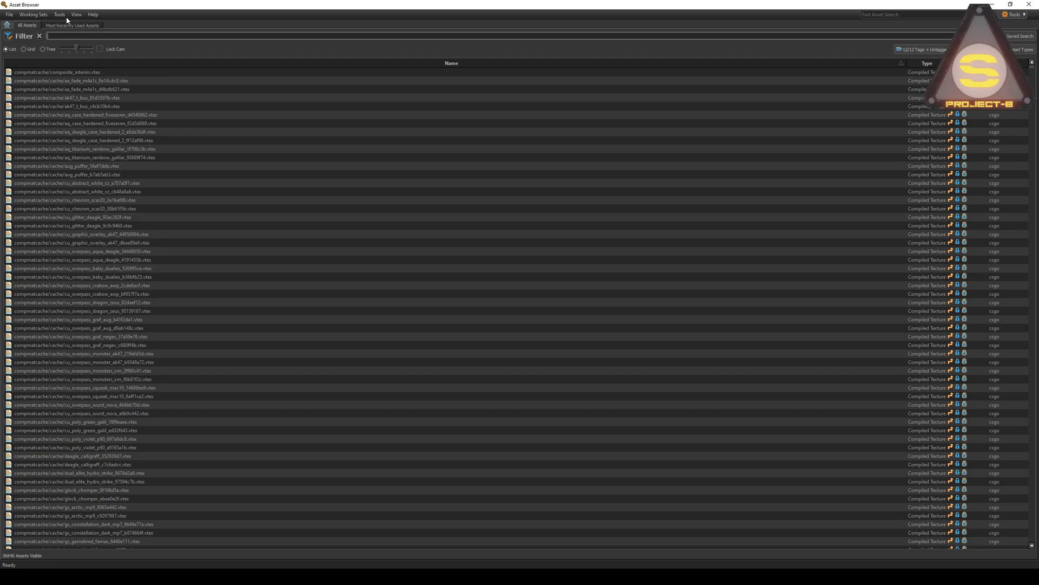
Launch the Material Editor from the Asset Browser.
left_click(60, 14)
mouse_move(85, 24)
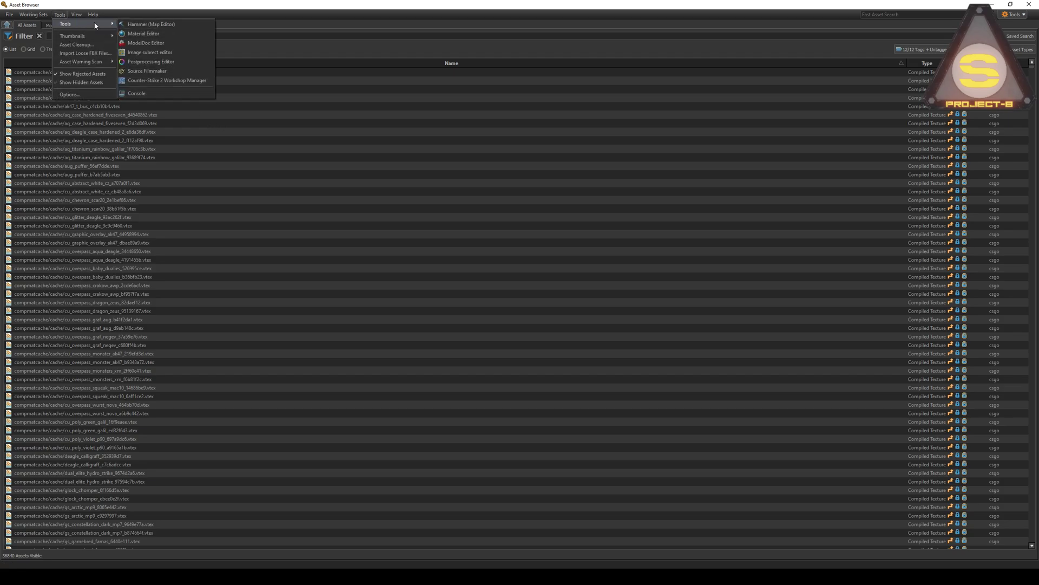
left_click(175, 35)
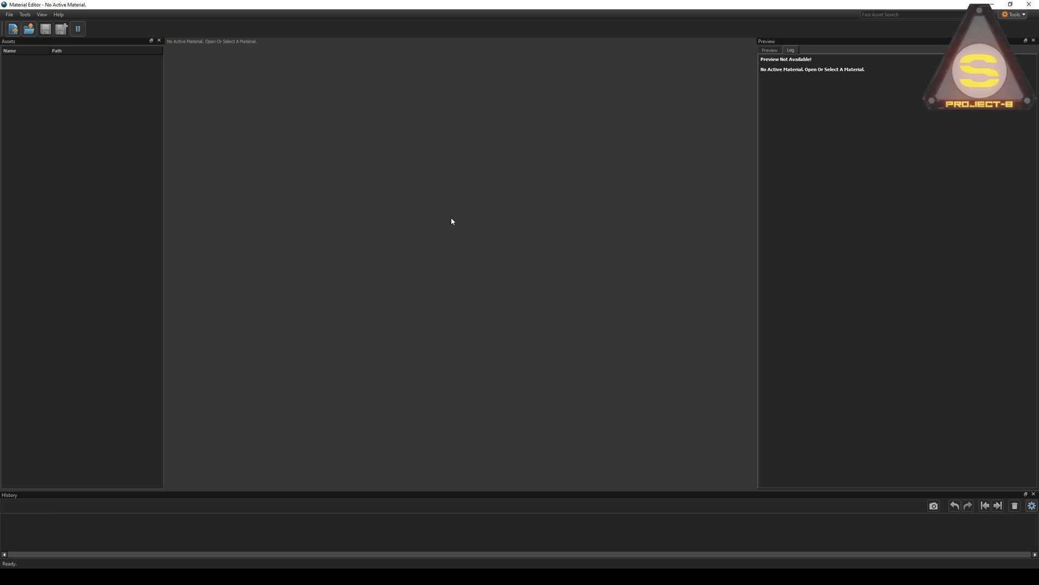
Create a new material with the Csgo Environment shader.
left_click(17, 32)
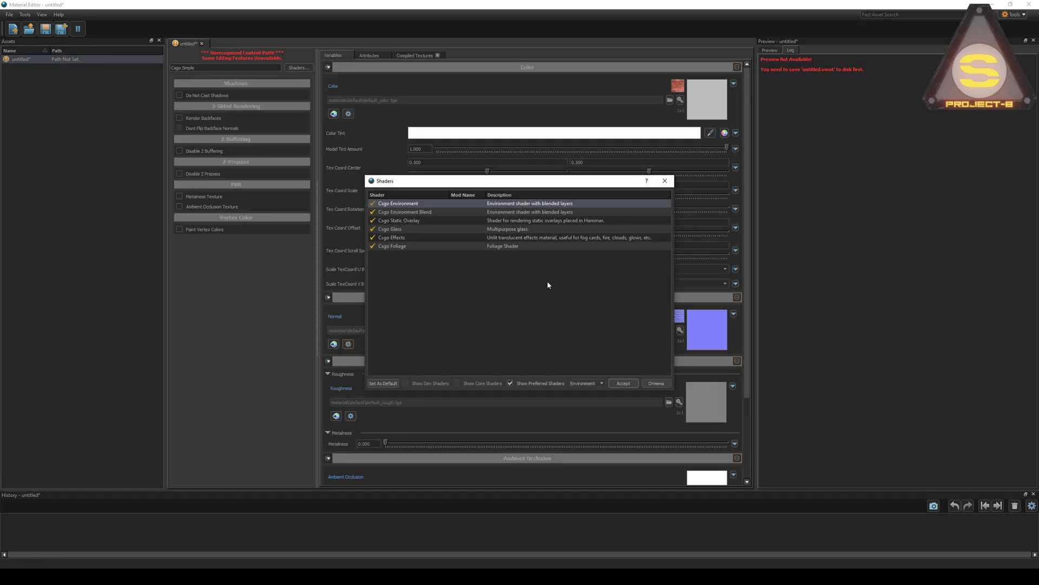
left_click(541, 383)
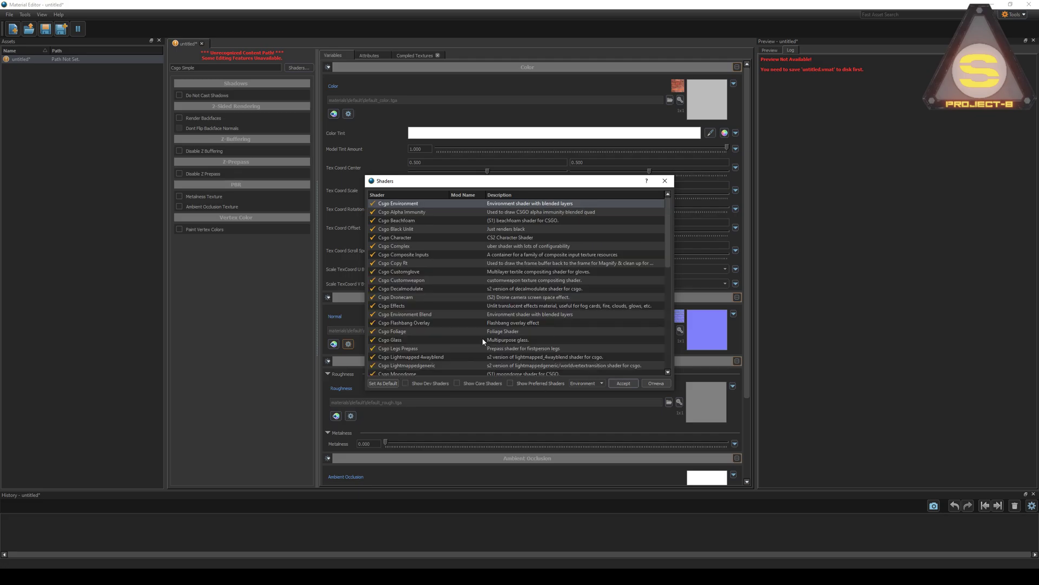
left_click(511, 383)
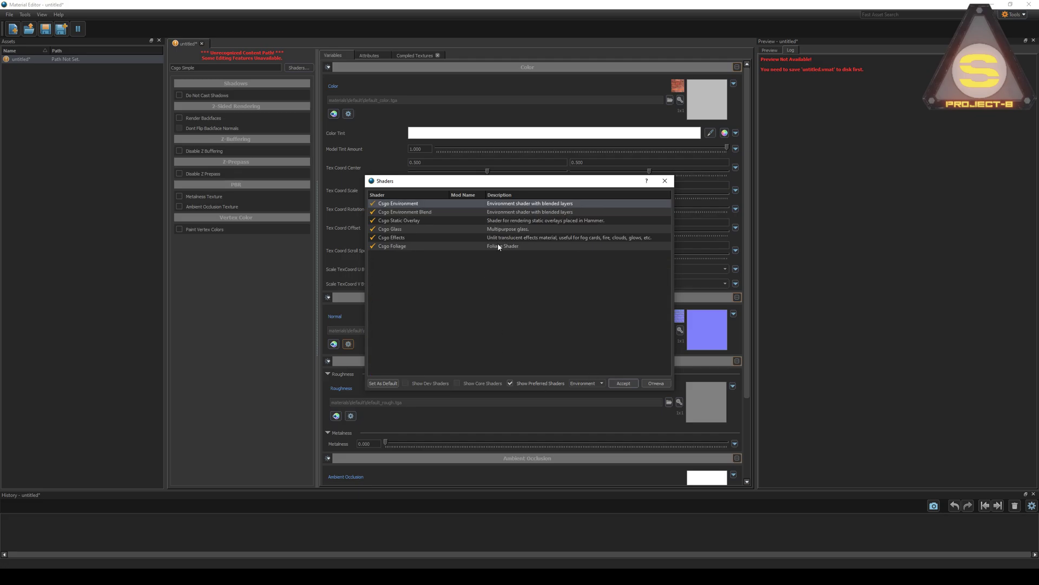
double_click(545, 205)
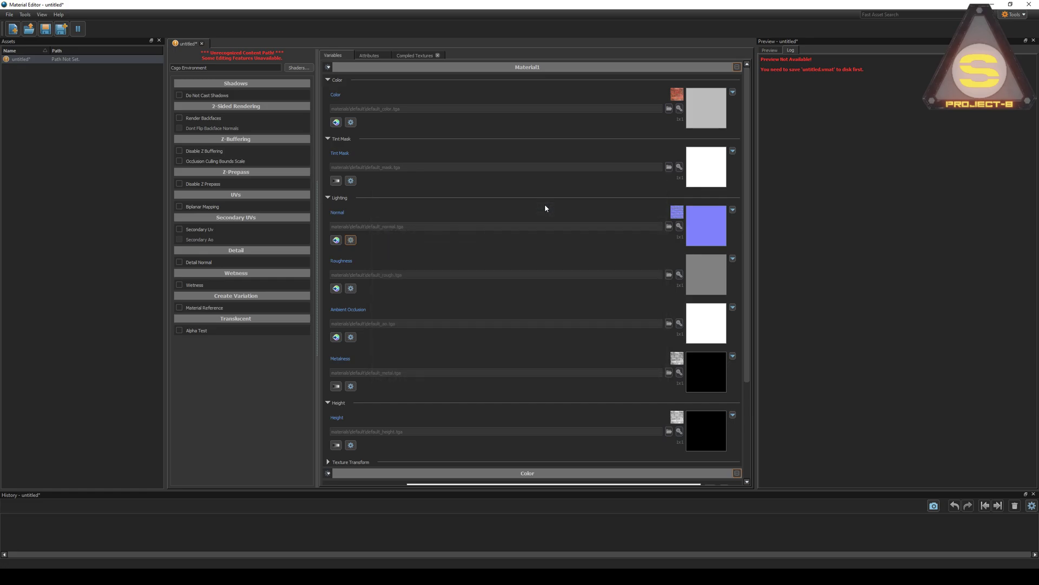
Save the new material in the seris_textures folder as Seris_Body_Default_Diff.
left_click(51, 33)
double_click(94, 78)
left_click(501, 360)
type("s")
key("Down")
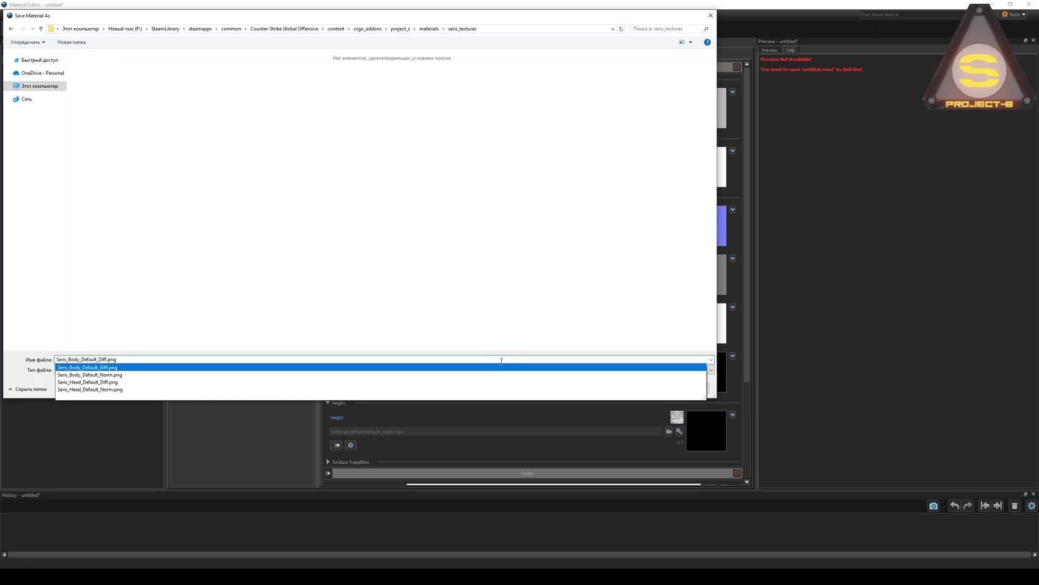
key("Return")
key("Return")
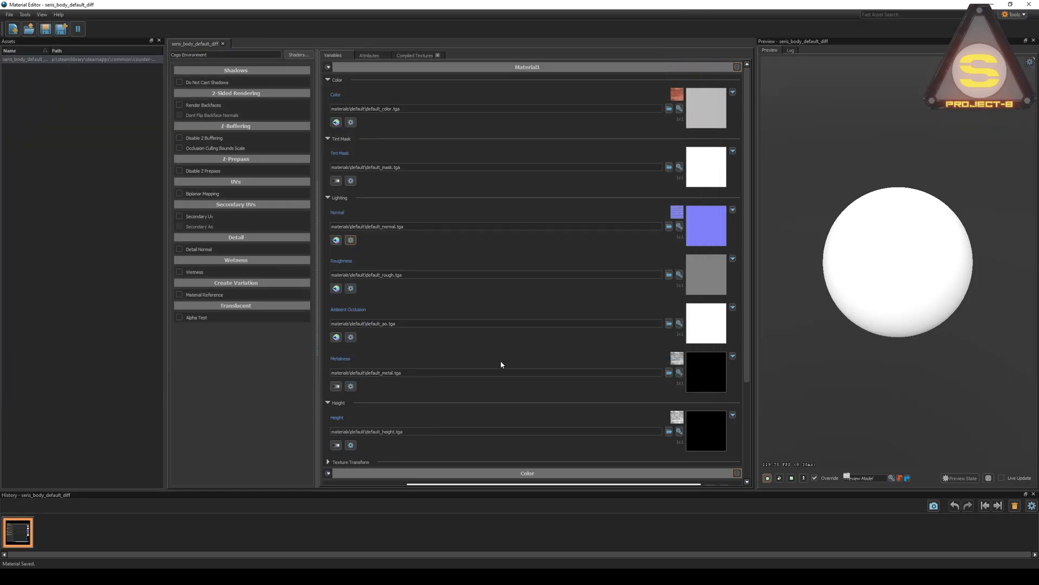
Assign Seris_Body_Default_Diff.png from seris_textures as the Color texture, listing all image types in the file chooser.
left_click(669, 109)
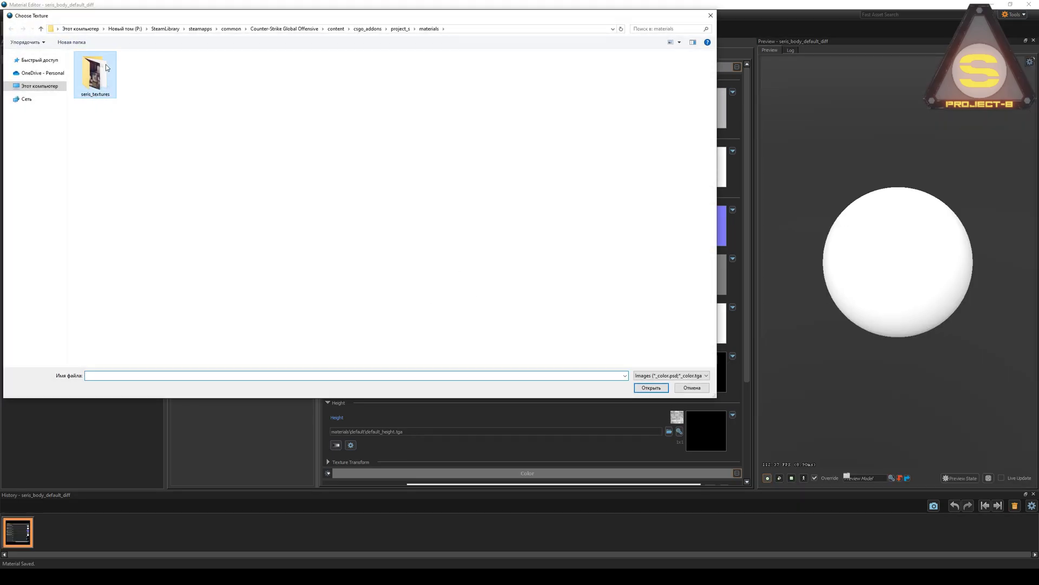
left_click(671, 375)
left_click(699, 391)
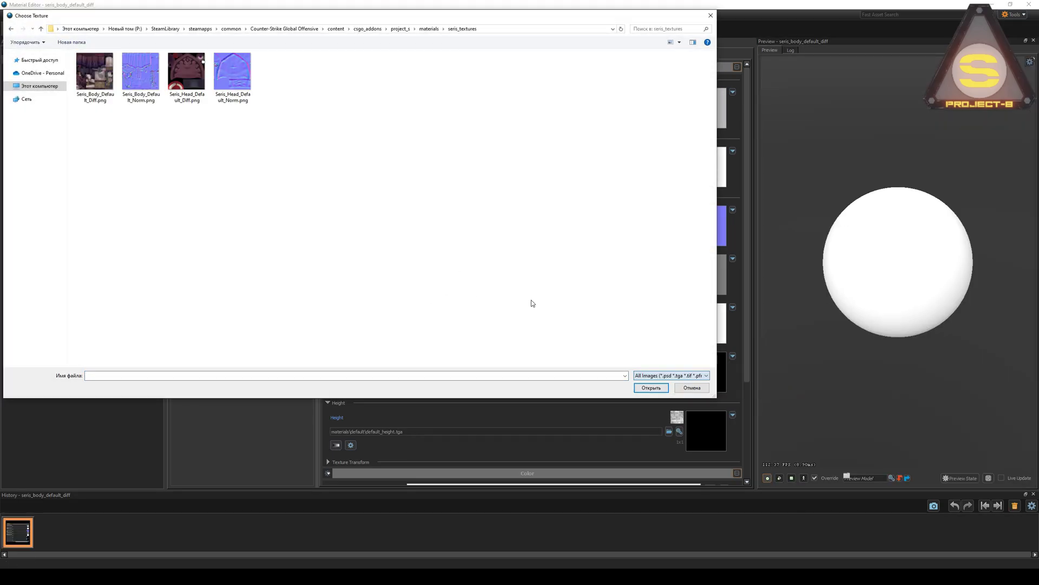
double_click(95, 71)
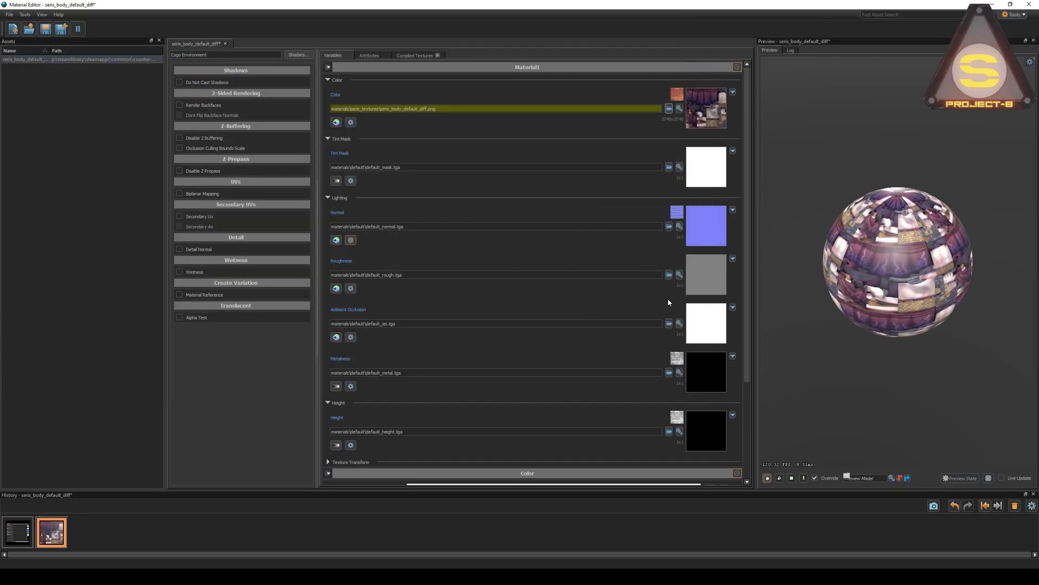
Filter the Normal textures by Seris_Body_Default_, assign seris_body_default_norm.png and save the body material.
left_click(679, 227)
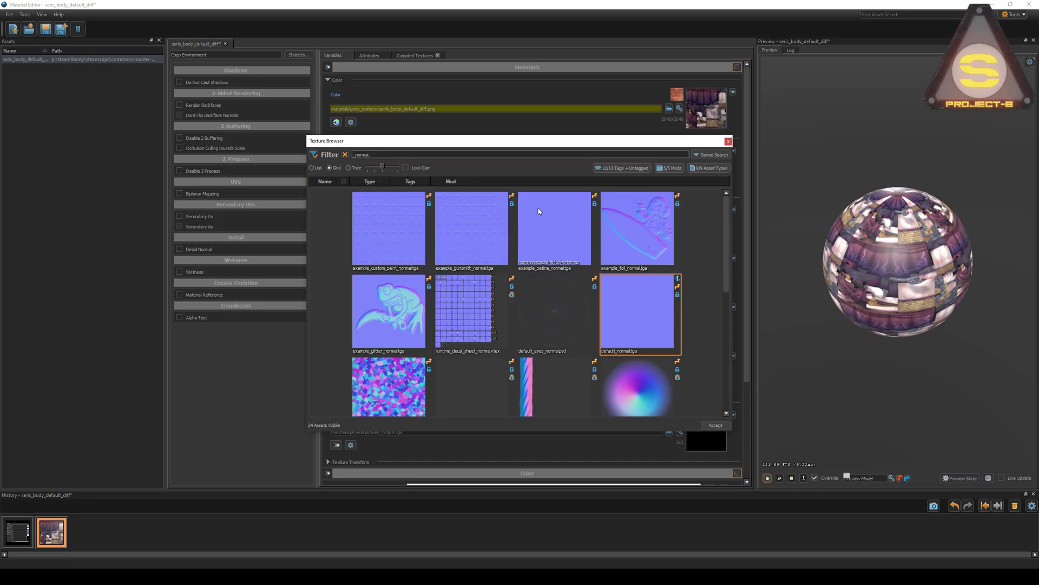
key("BackSpace")
key("BackSpace")
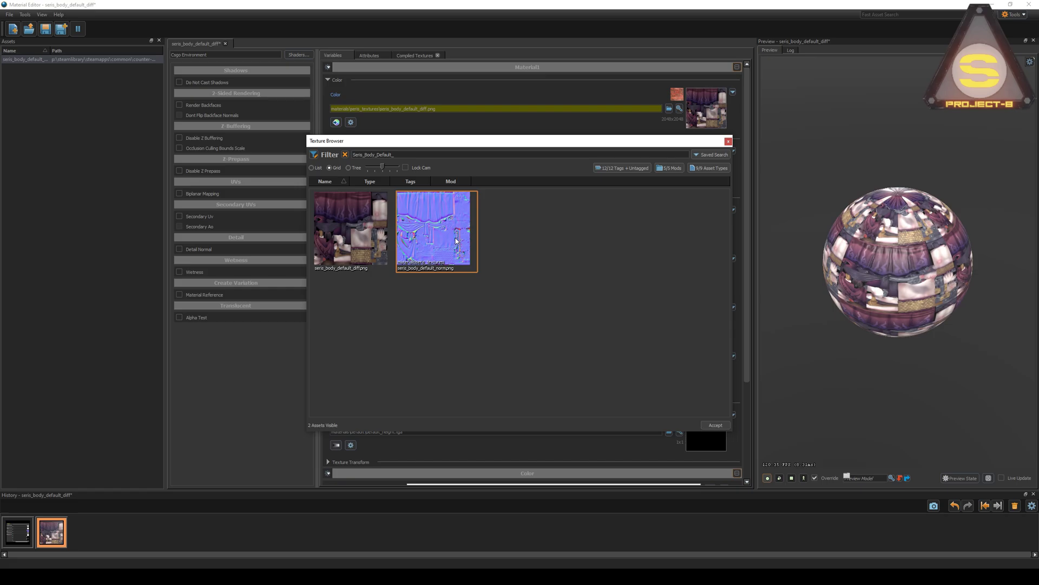
double_click(466, 238)
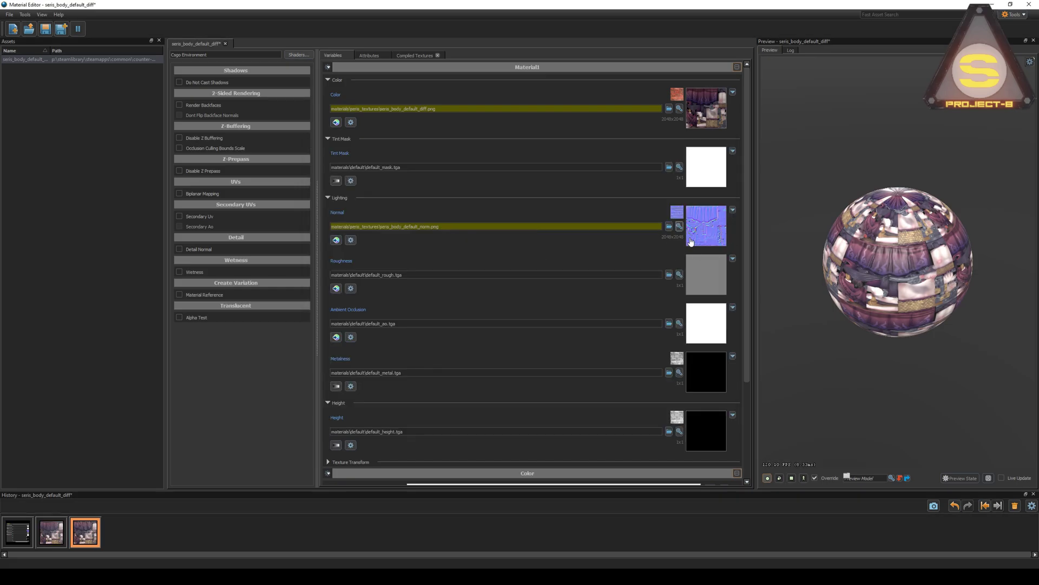
left_click(46, 28)
Create a second Csgo Environment material and save it as seris_head_default_diff, copying the shortened base name for texture searches.
left_click(14, 34)
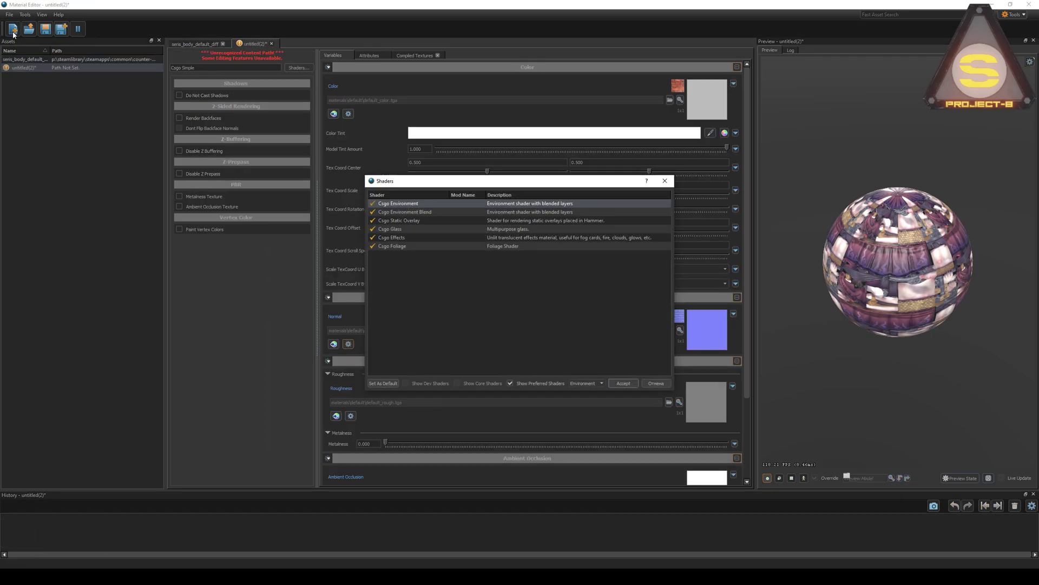
double_click(553, 206)
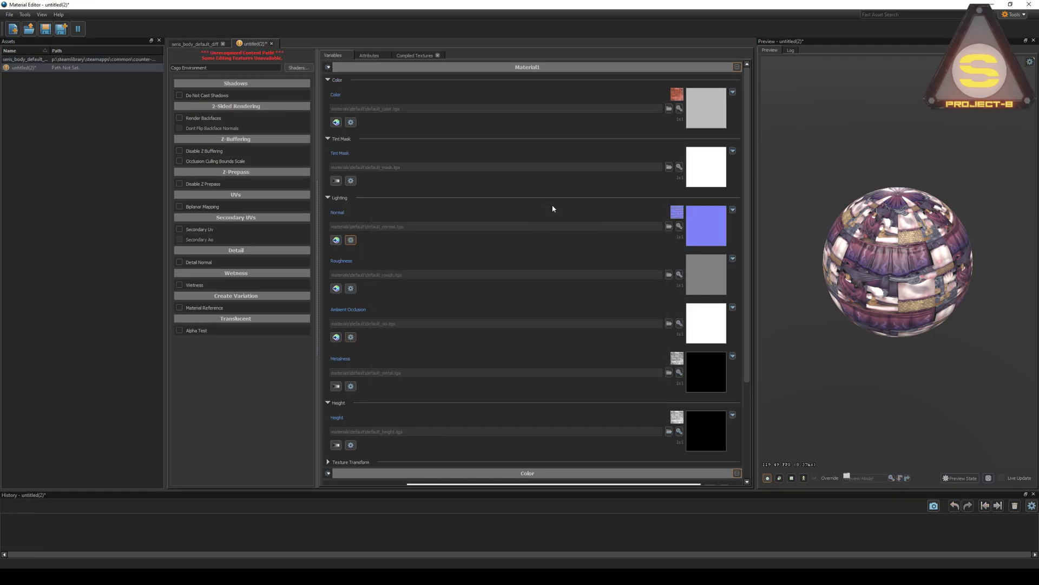
left_click(46, 29)
type("Seris_Body_Default_Diff")
key("BackSpace")
key("BackSpace")
key("BackSpace")
key("BackSpace")
key("BackSpace")
key("BackSpace")
key("BackSpace")
key("BackSpace")
key("BackSpace")
key("BackSpace")
key("BackSpace")
key("BackSpace")
key("BackSpace")
key("BackSpace")
key("BackSpace")
key("BackSpace")
key("BackSpace")
key("Up")
key("Up")
key("BackSpace")
key("BackSpace")
key("BackSpace")
key("BackSpace")
key("ctrl+a")
key("ctrl+c")
key("Return")
Find the head textures using the copied name and assign seris_head_default_diff.png as the Color texture.
left_click(679, 108)
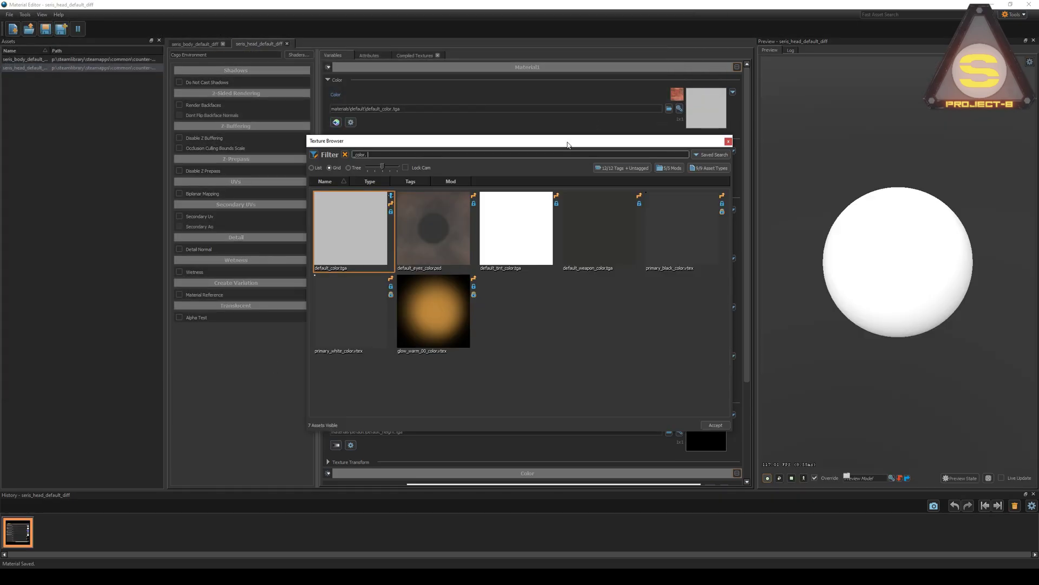
key("ctrl+v")
left_click(353, 226)
double_click(353, 227)
Assign seris_head_default_norm.png as the head material's Normal texture and save the material.
left_click(679, 226)
key("ctrl+v")
double_click(411, 219)
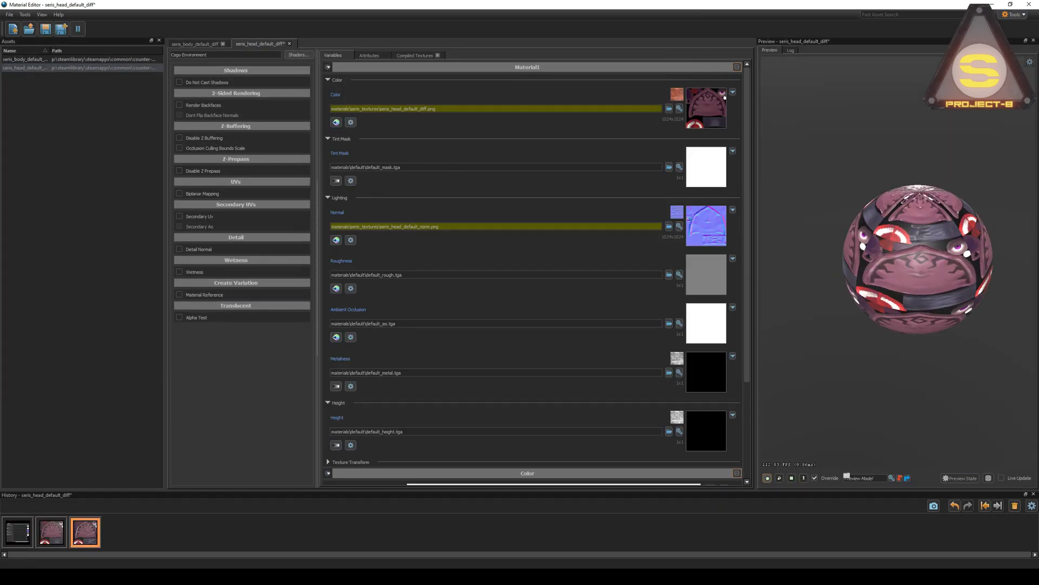
left_click(50, 30)
Close the Material Editor and open the ModelDoc Editor with a new empty model.
left_click(1029, 5)
left_click(61, 14)
mouse_move(81, 23)
left_click(162, 43)
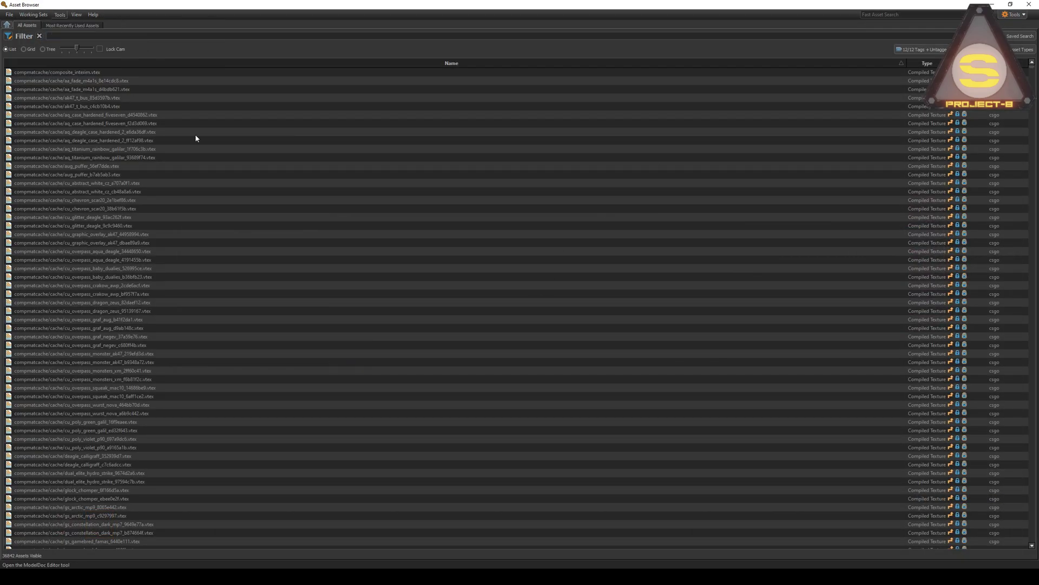
double_click(364, 330)
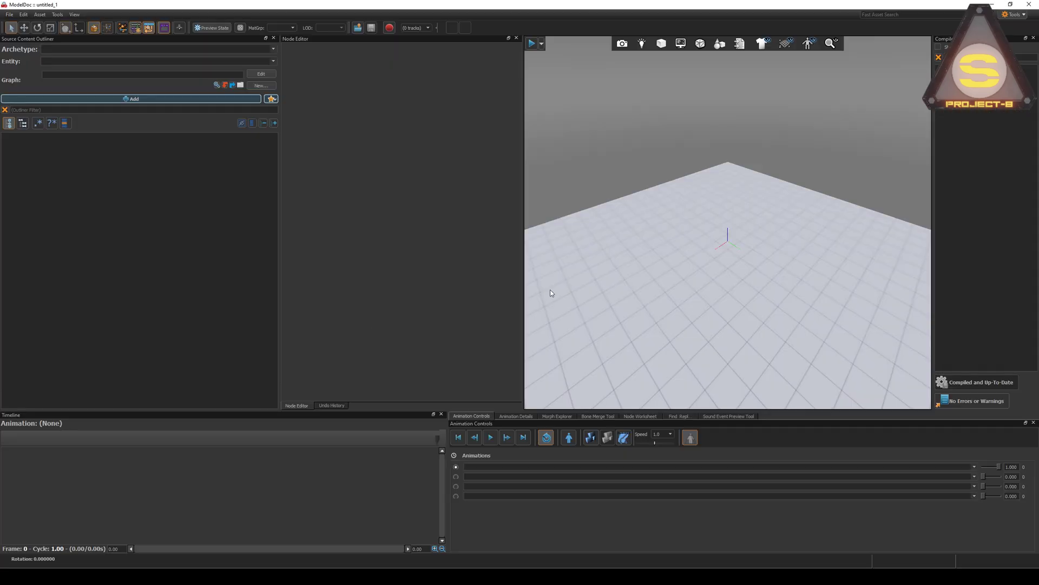
right_click_drag(550, 292, 610, 268)
key("s")
key("w")
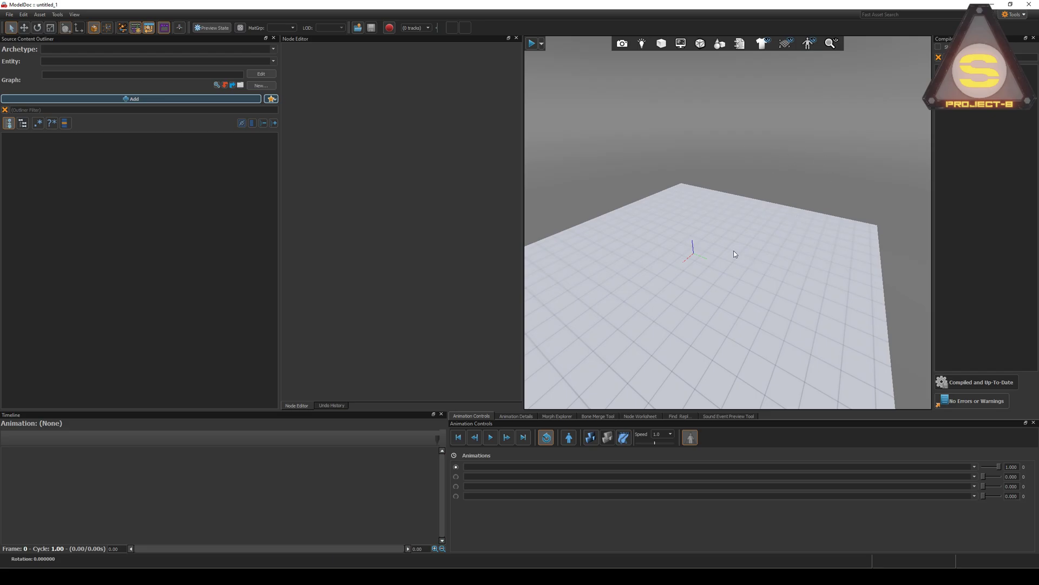
left_click_drag(765, 216, 785, 219)
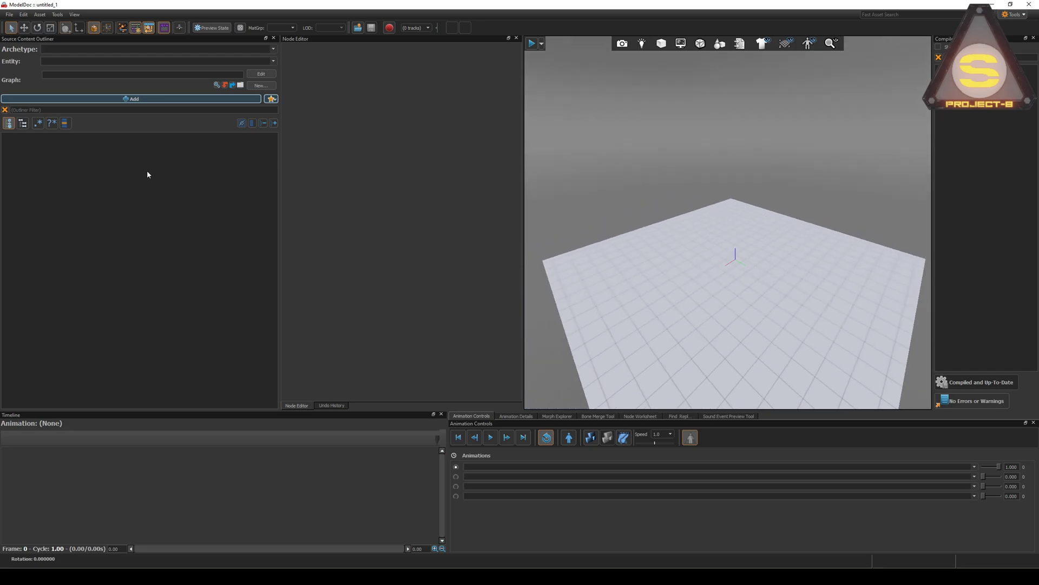
Set the model's archetype to Physics Prop.
left_click(96, 48)
left_click(272, 49)
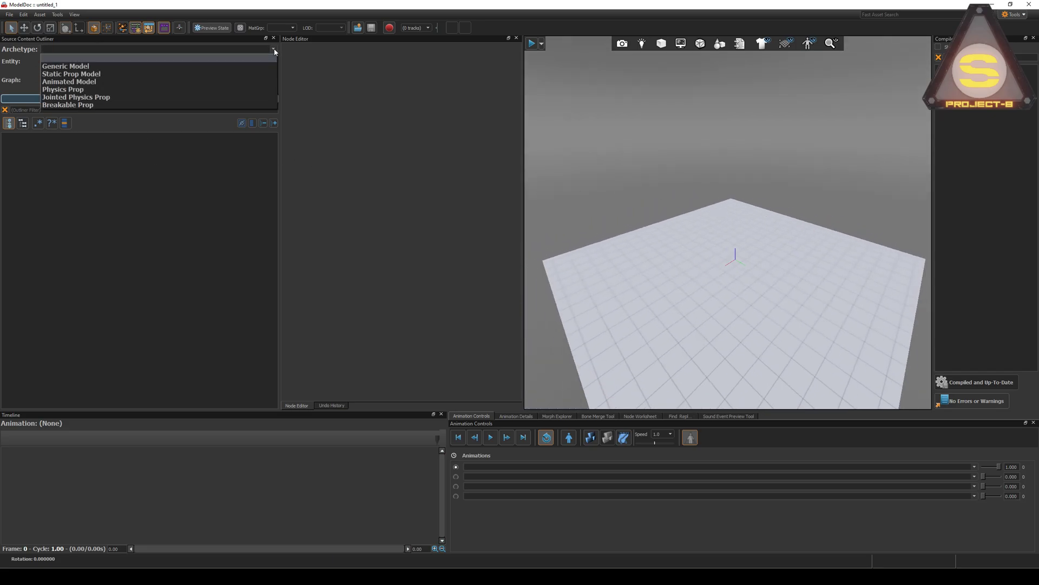
left_click(88, 90)
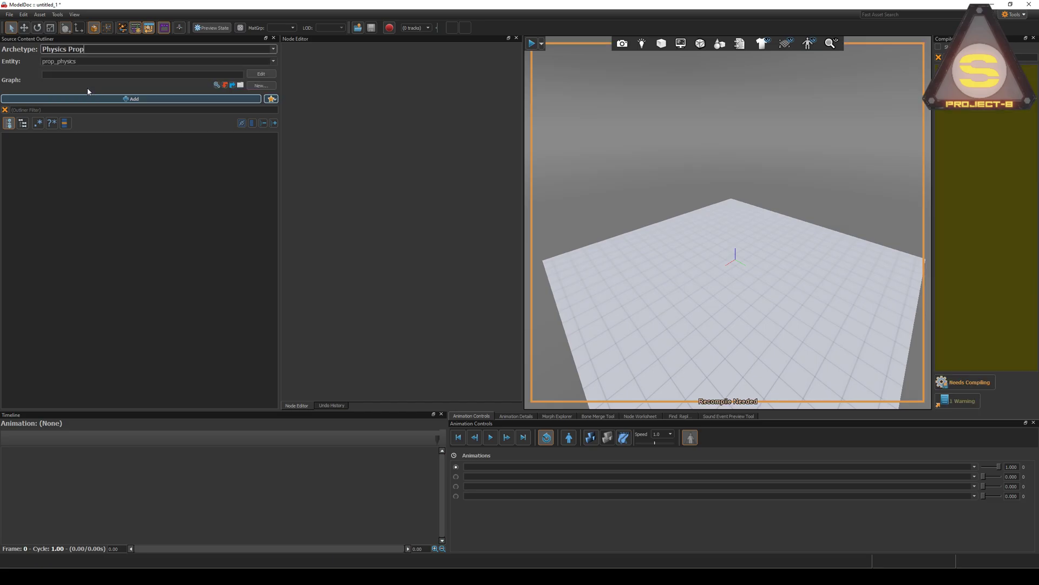
Set the model's archetype to Static Prop Model.
left_click(272, 50)
left_click(230, 73)
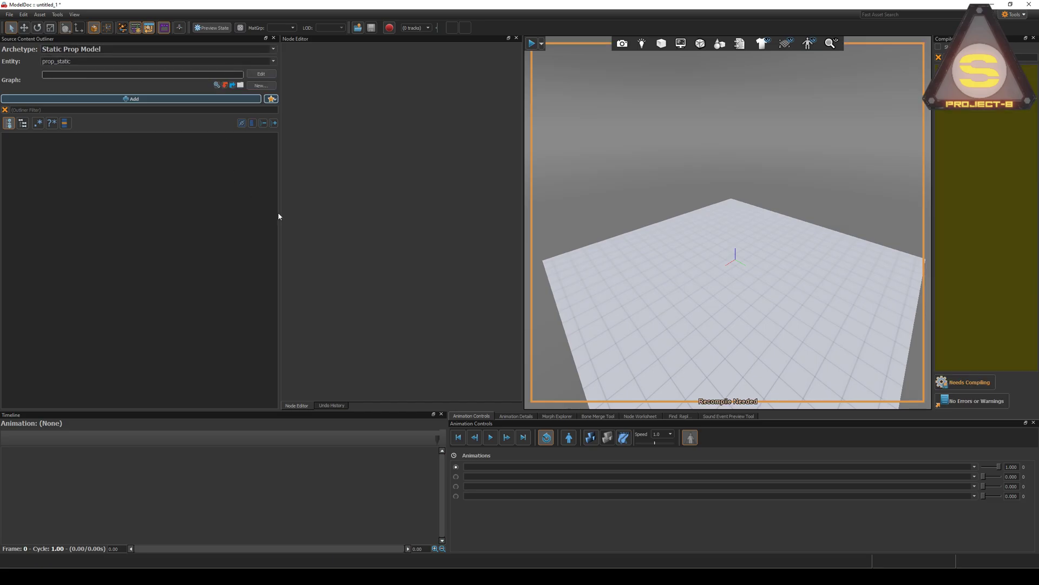
Save the new model as seris_model in the addon's models/seris_model folder.
key("ctrl+s")
double_click(120, 69)
type("ser")
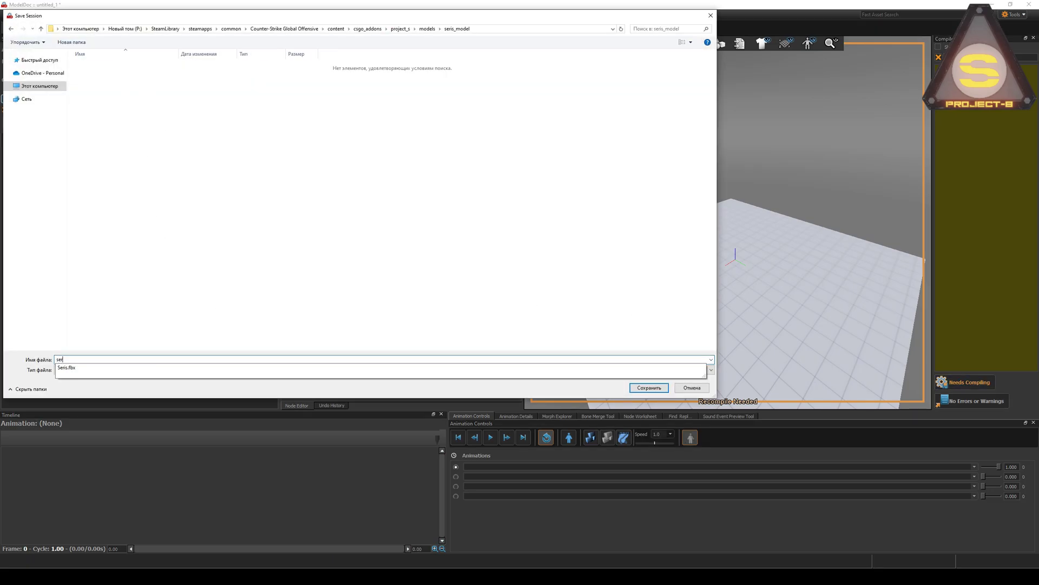
type("is_model")
key("Return")
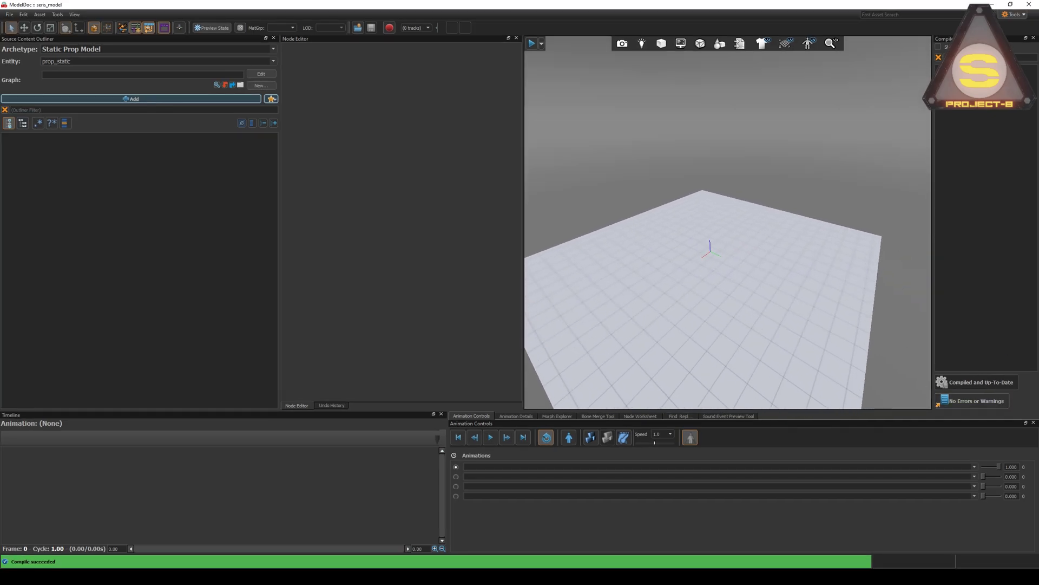
Add the Seris.fbx source file to the model as a render mesh.
left_click(136, 99)
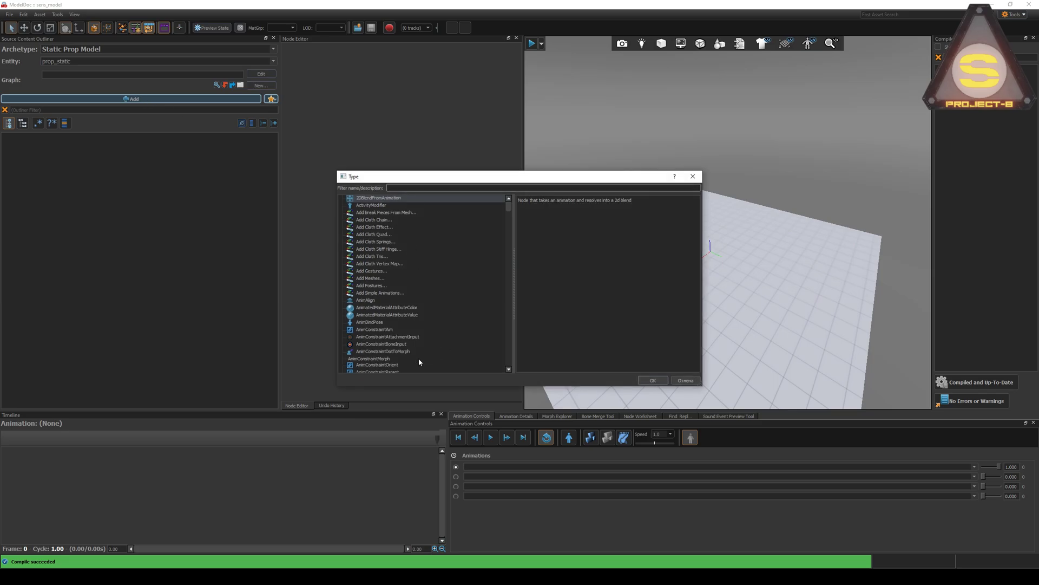
scroll(402, 361, "down", 8)
scroll(452, 338, "up", 8)
left_click(370, 278)
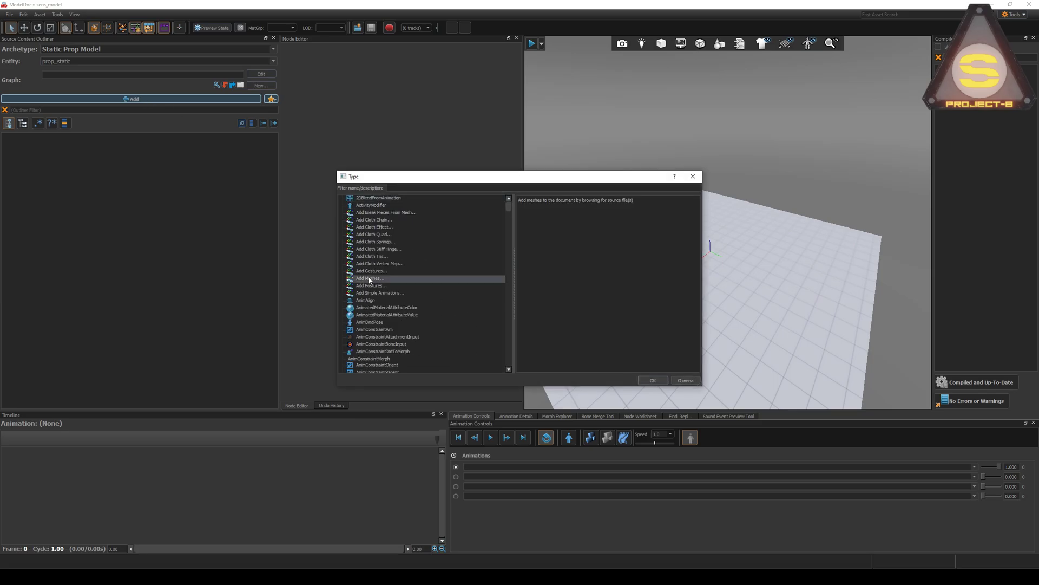
double_click(401, 279)
double_click(123, 68)
left_click_drag(657, 234, 665, 197)
key("s")
key("w")
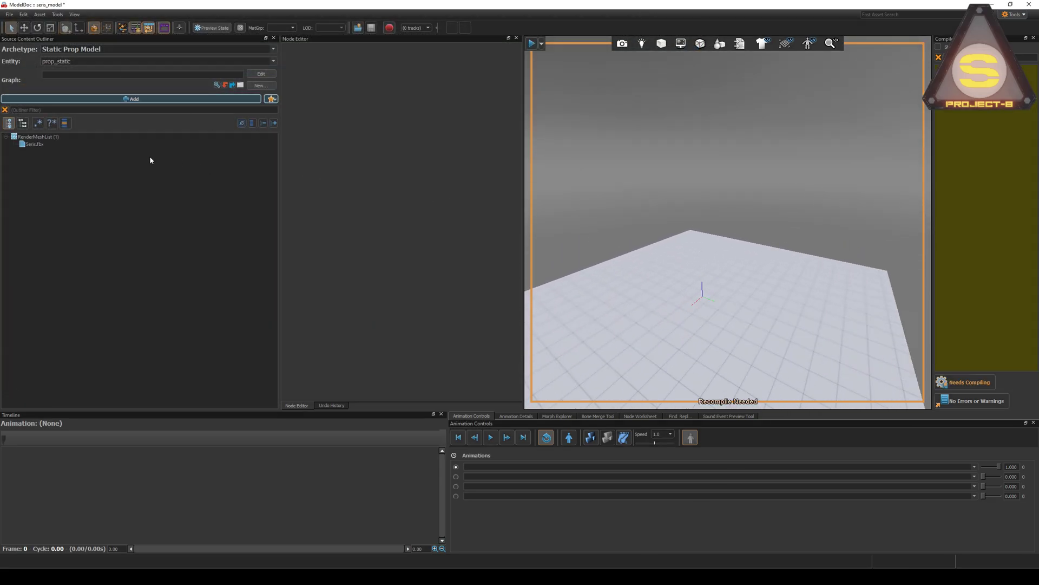
Set the Seris.fbx render mesh's Import Scale to 0.25.
left_click(34, 144)
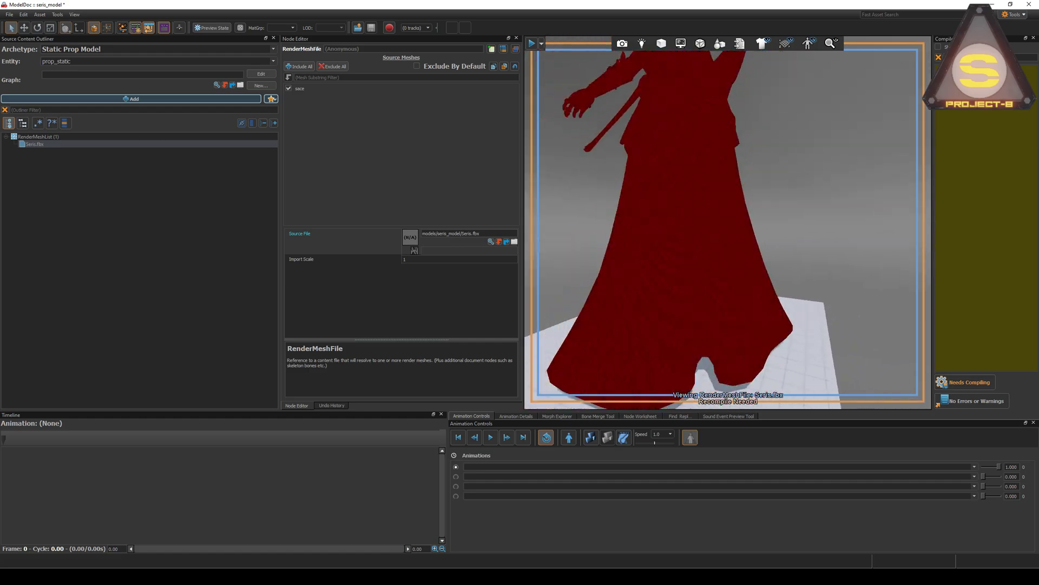
left_click(421, 259)
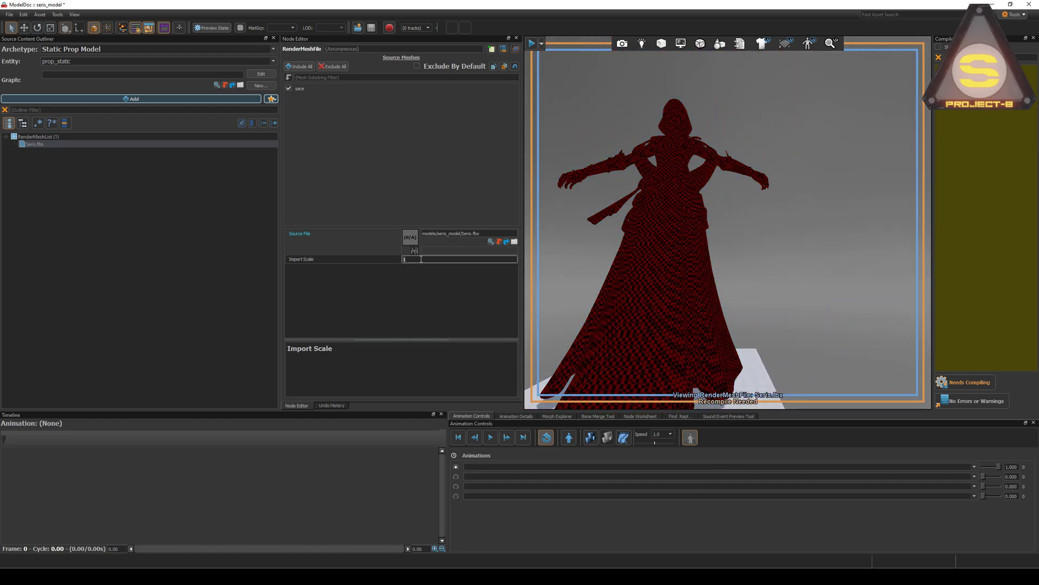
type("0.25")
key("Return")
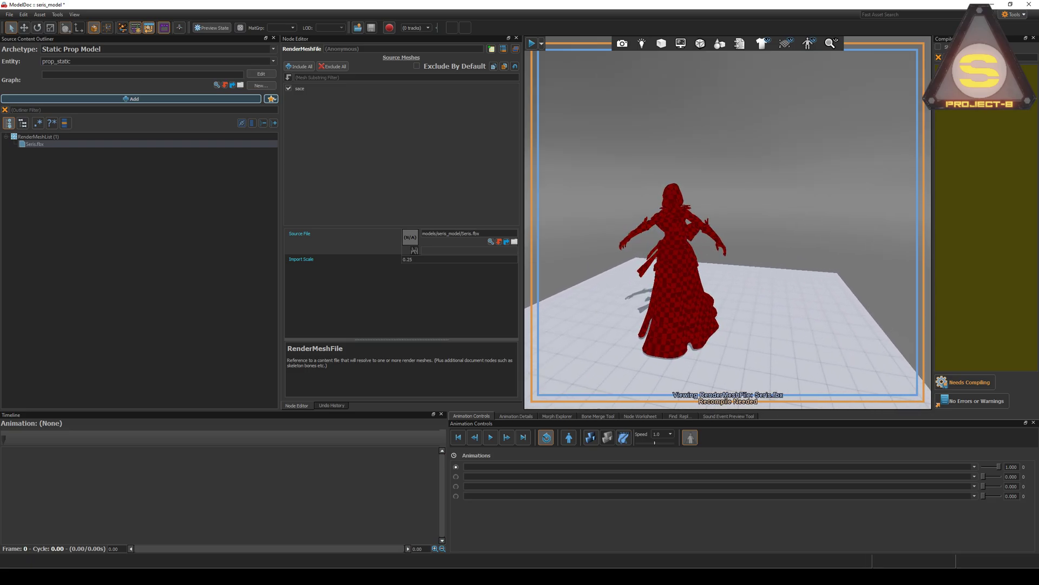
mouse_move(676, 243)
left_mouse_down()
mouse_move(685, 243)
mouse_move(634, 240)
mouse_move(675, 243)
left_mouse_up()
Add a DefaultMaterialGroup node to the model.
left_click(151, 192)
right_click(151, 192)
left_click(159, 199)
type("def")
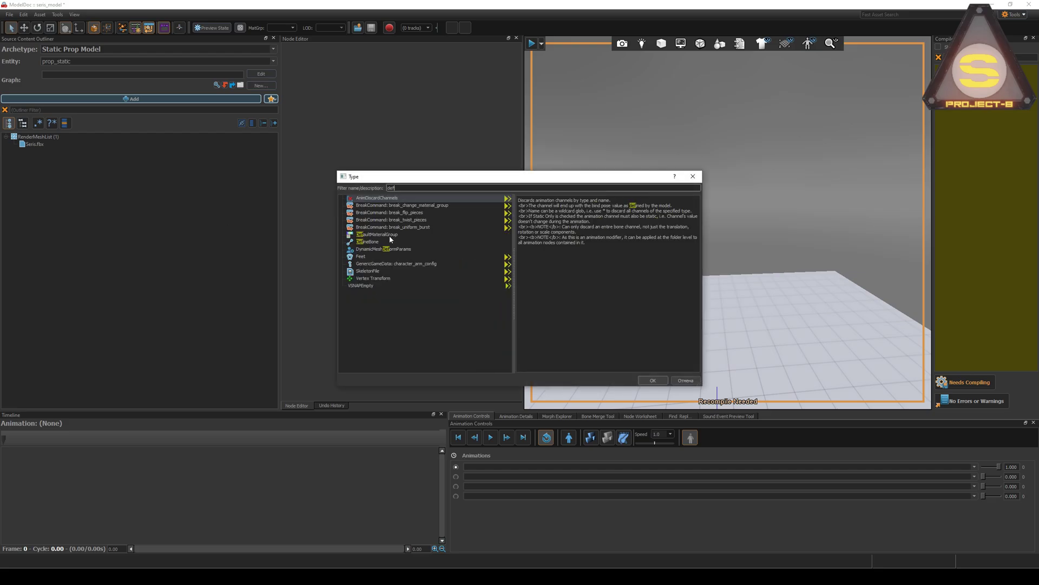
left_click(390, 236)
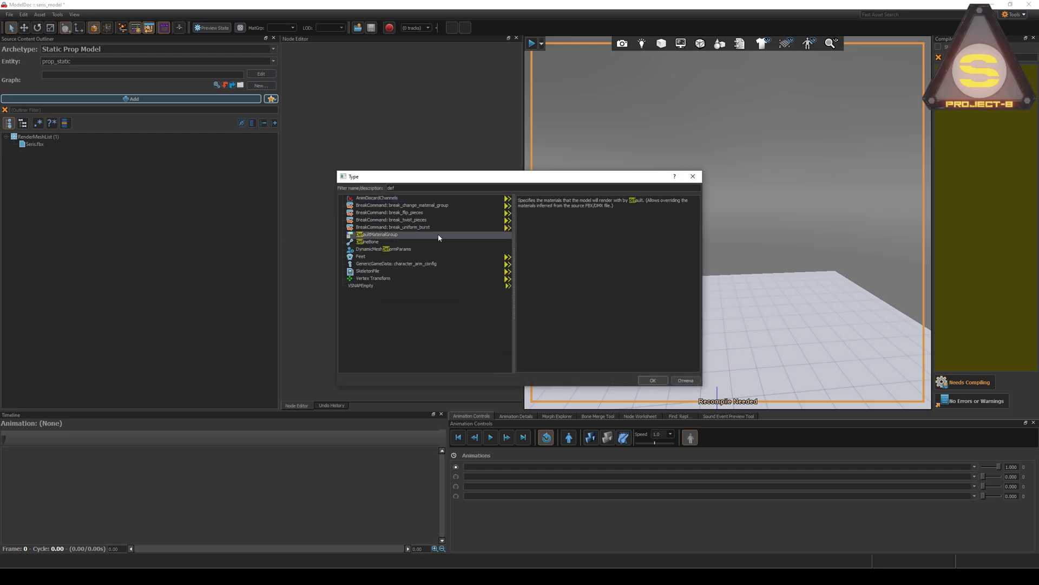
double_click(433, 236)
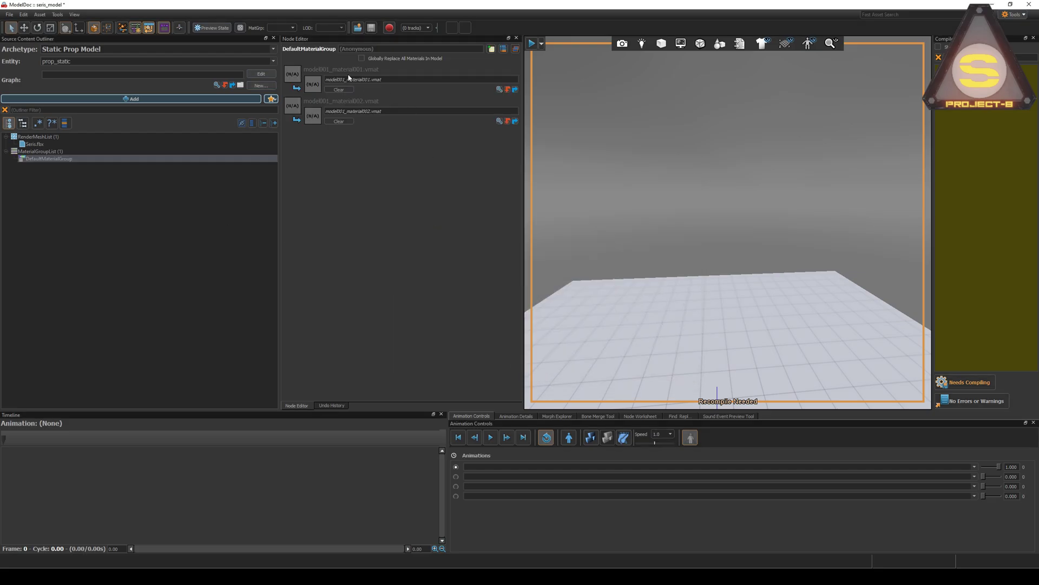
Assign seris_body_default_diff.vmat as the replacement for model001_material001.vmat and save the model.
left_click(499, 90)
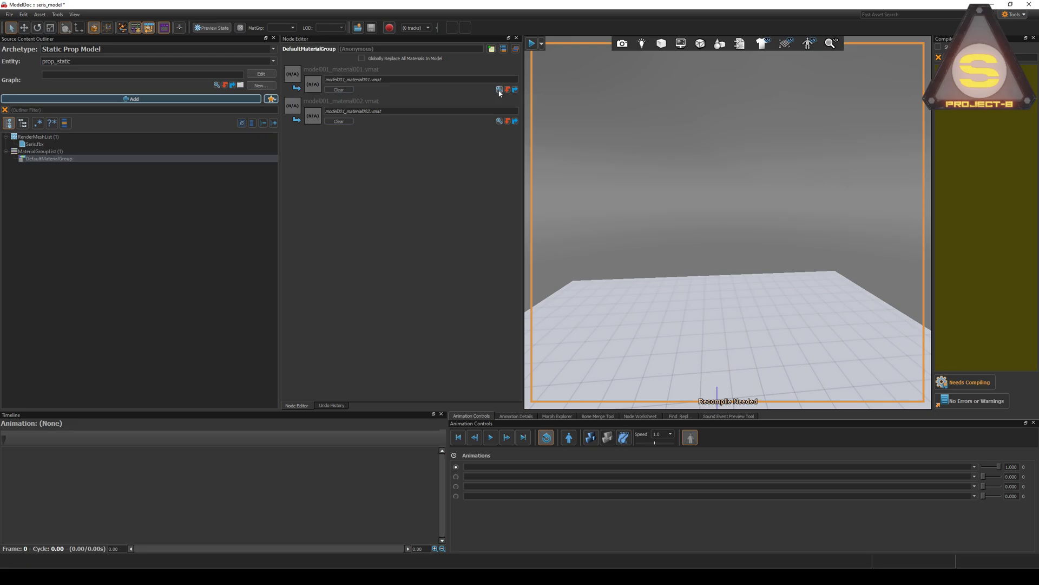
type("seris")
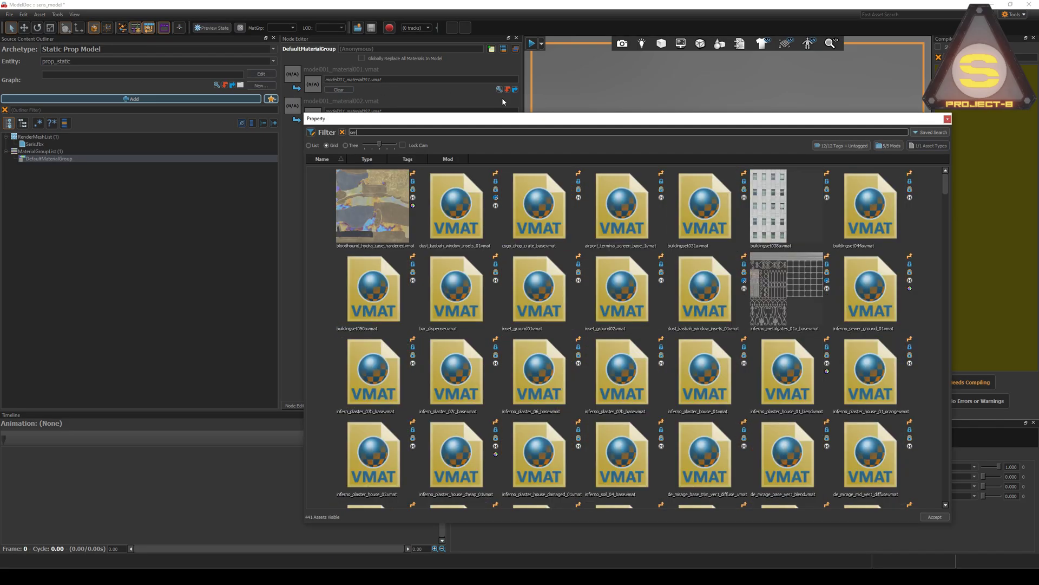
double_click(382, 206)
key("ctrl+s")
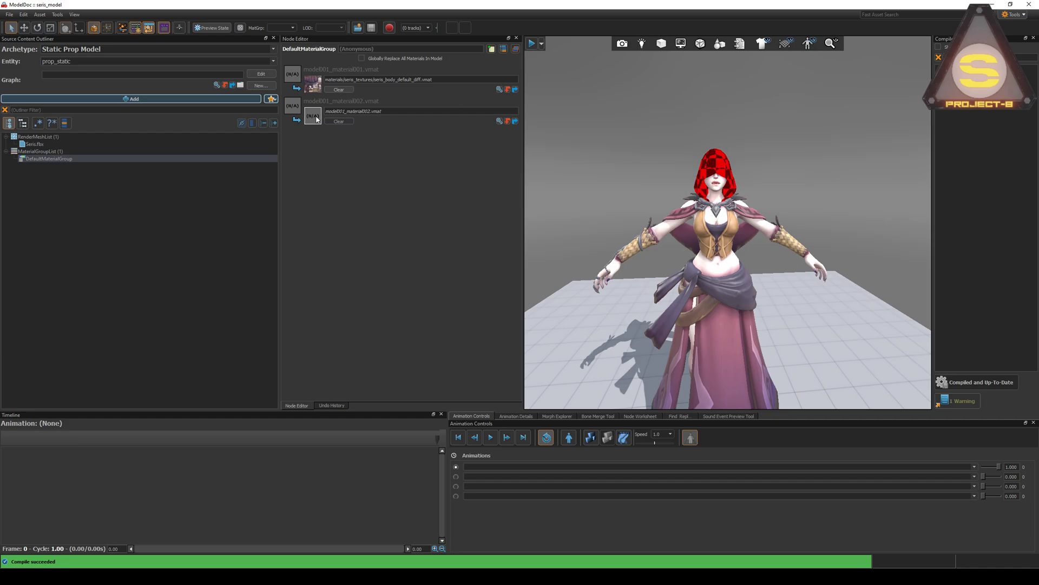
Assign seris_head_default_diff.vmat as the replacement for model001_material002.vmat.
left_click(499, 121)
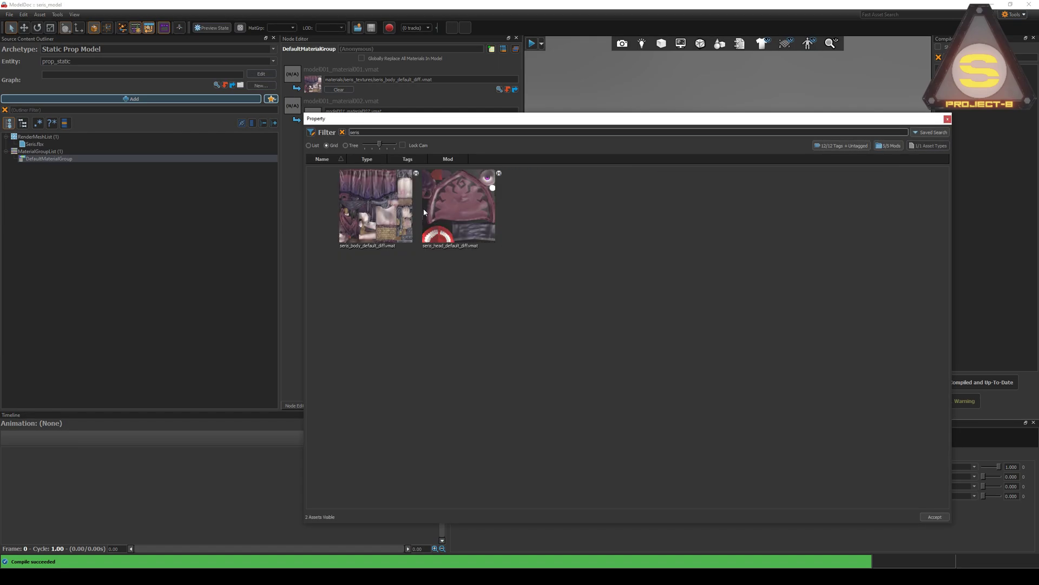
double_click(449, 211)
left_click_drag(755, 334, 683, 325)
Add a prop_data game data node to the model, keeping its default settings.
double_click(159, 254)
type("prop_")
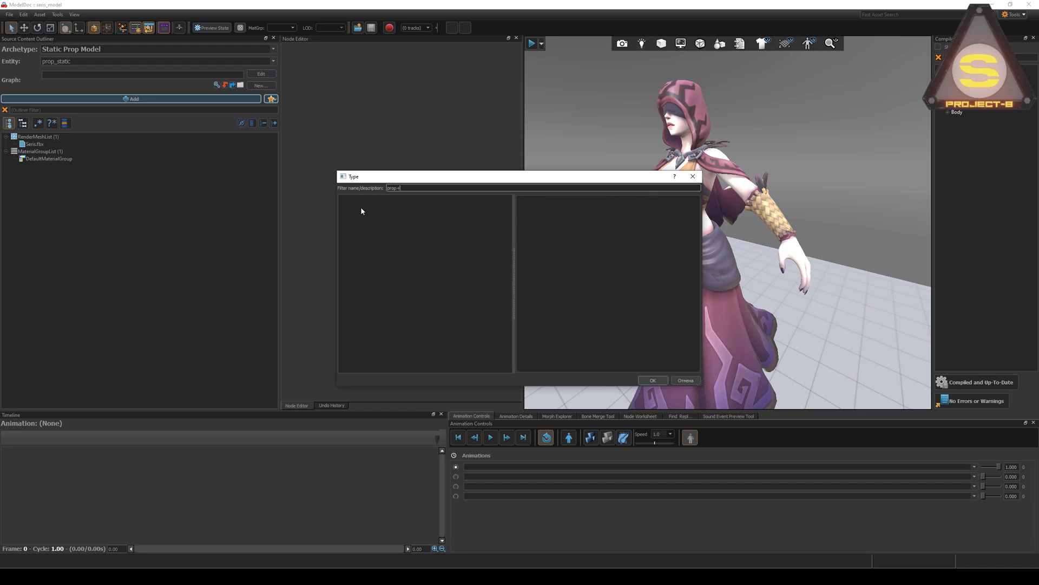
double_click(361, 207)
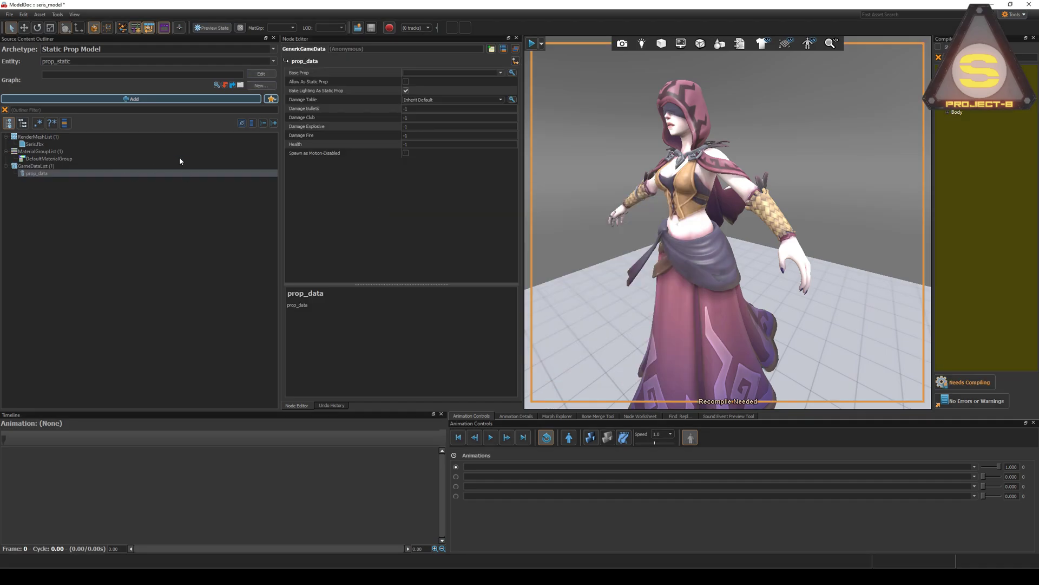
left_click(236, 255)
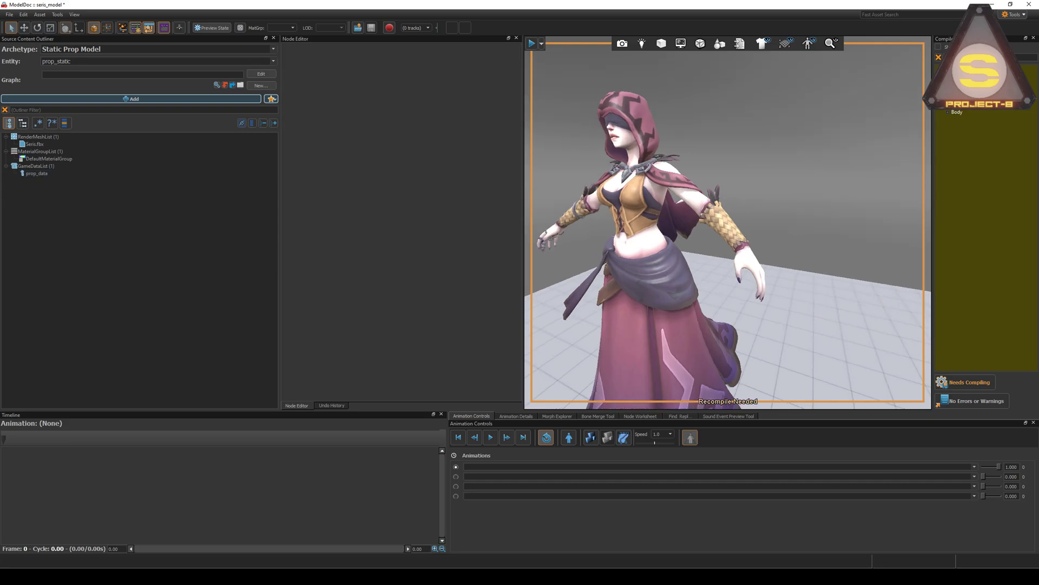
Add a PhysicsHullFile node that uses Seris.fbx as its source mesh.
right_click(133, 213)
left_click(179, 219)
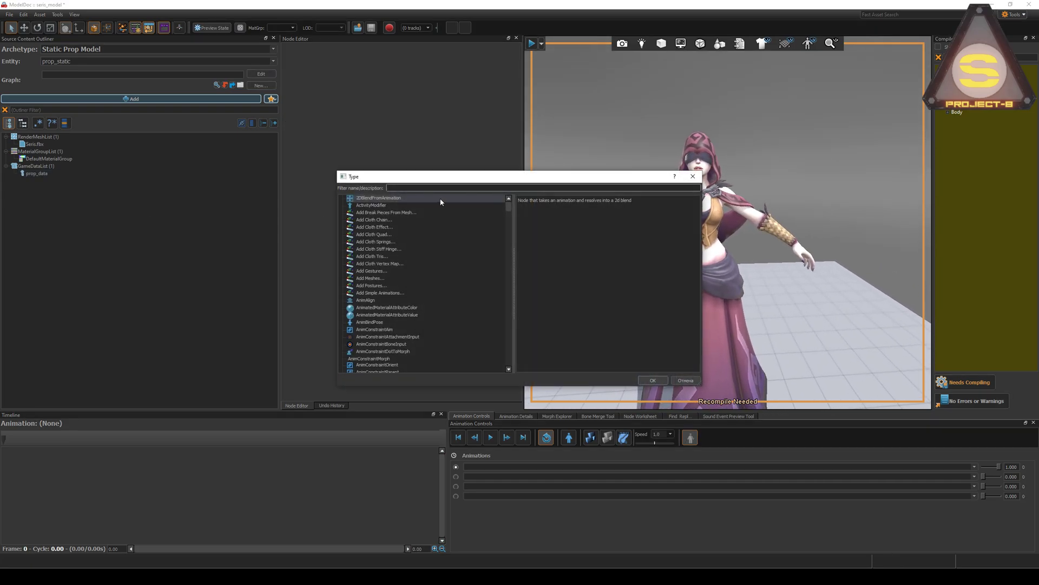
type("physic")
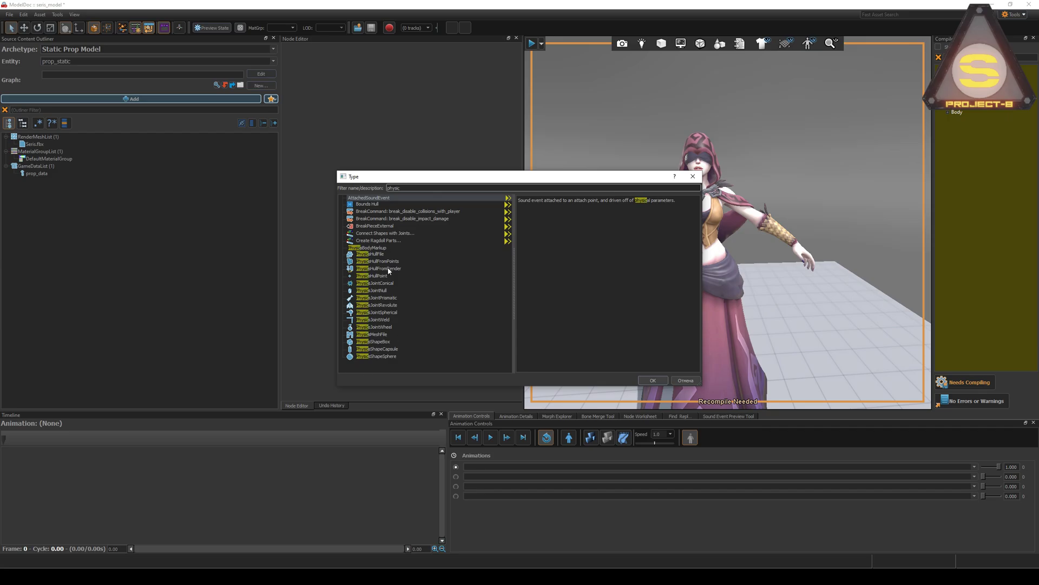
double_click(376, 253)
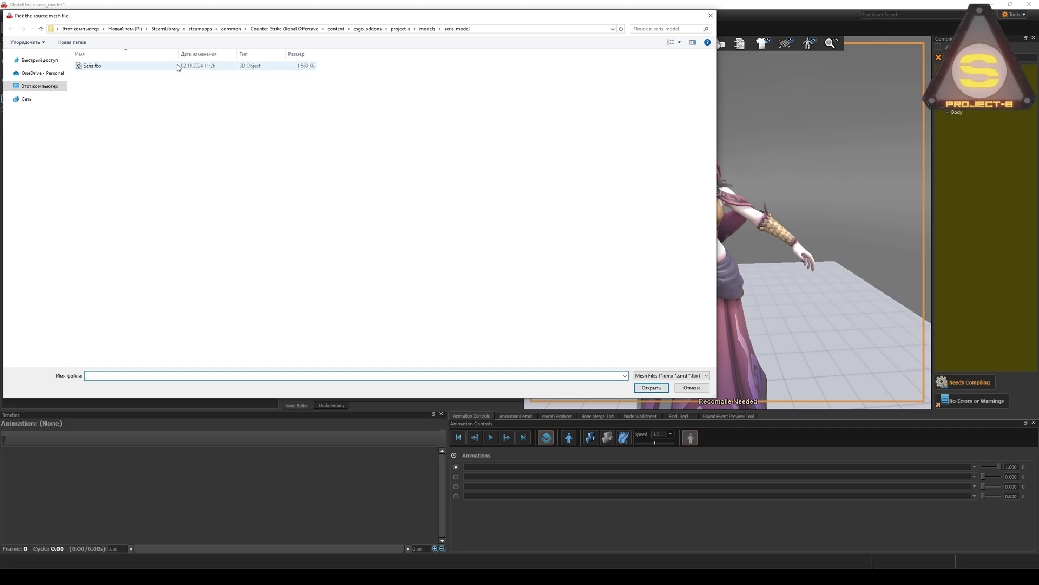
double_click(92, 65)
right_click_drag(770, 261, 769, 238)
key("s")
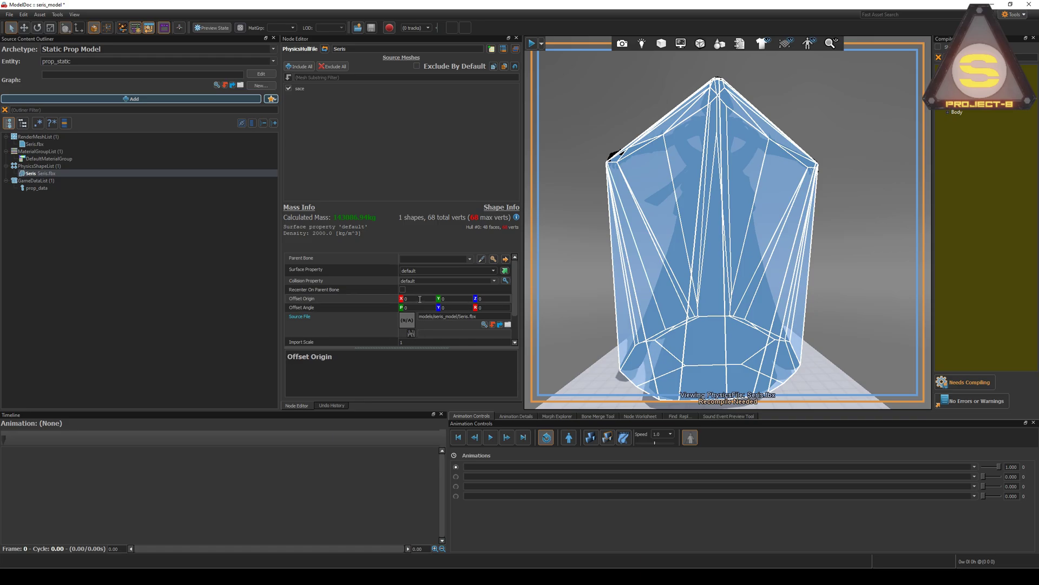
Set the Seris physics hull's Import Scale to 0.25.
left_click(416, 341)
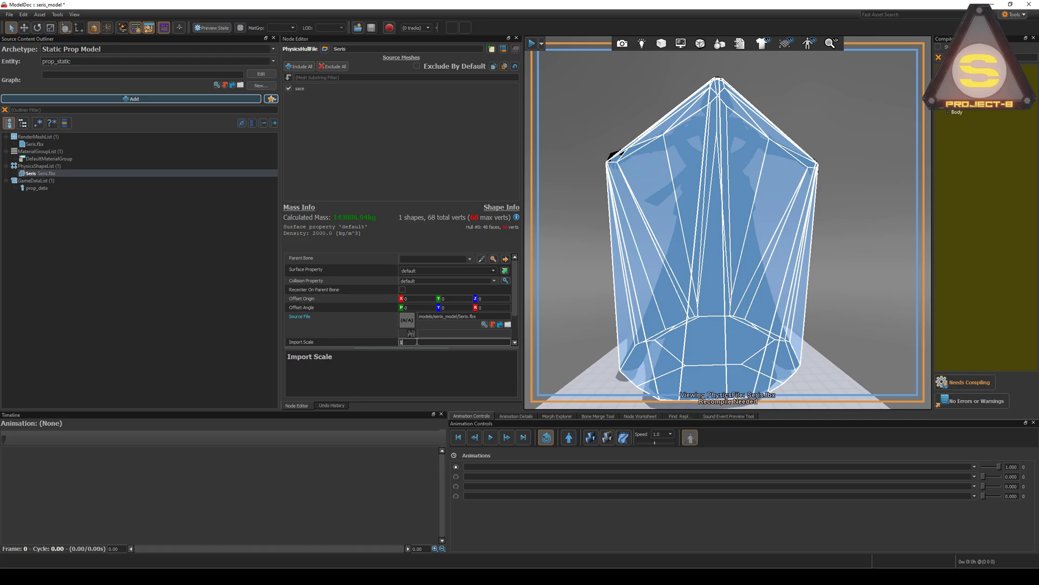
key("Return")
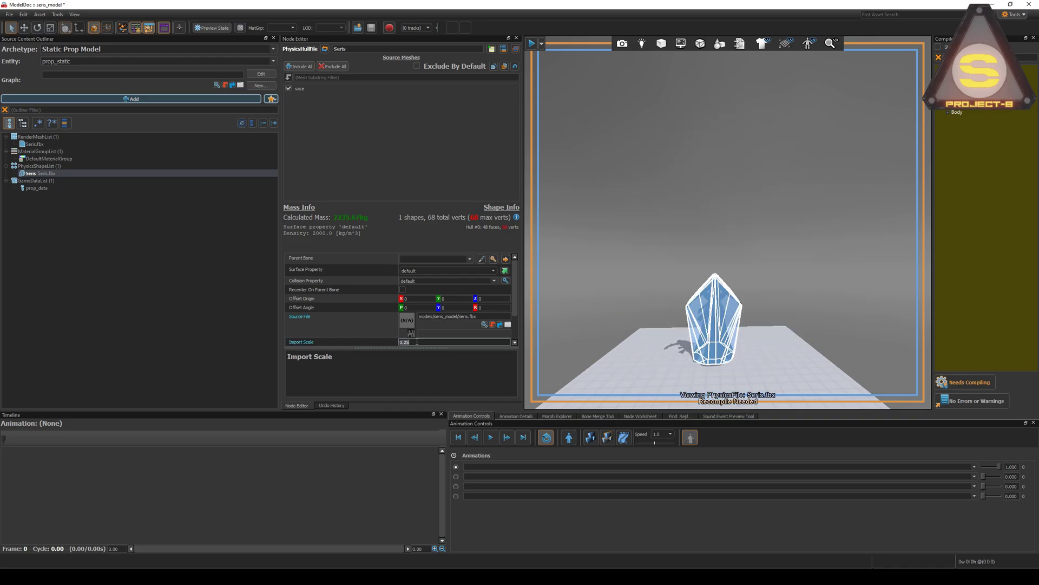
scroll(658, 230, "up", 5)
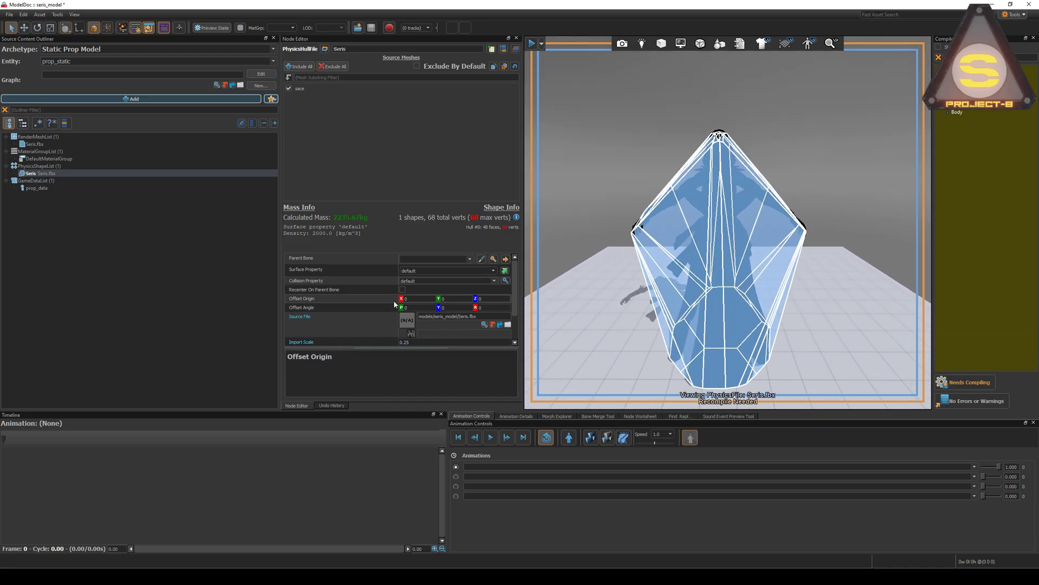
Try the Hull Per Mesh import mode on the physics hull, and switch it to Hull Per Element.
scroll(374, 302, "down", 2)
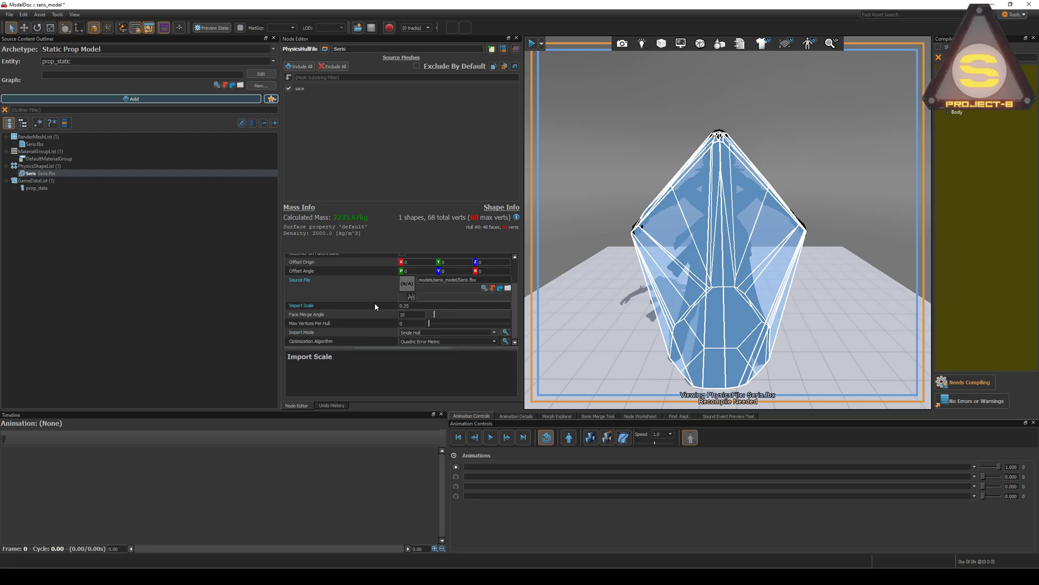
left_click(494, 333)
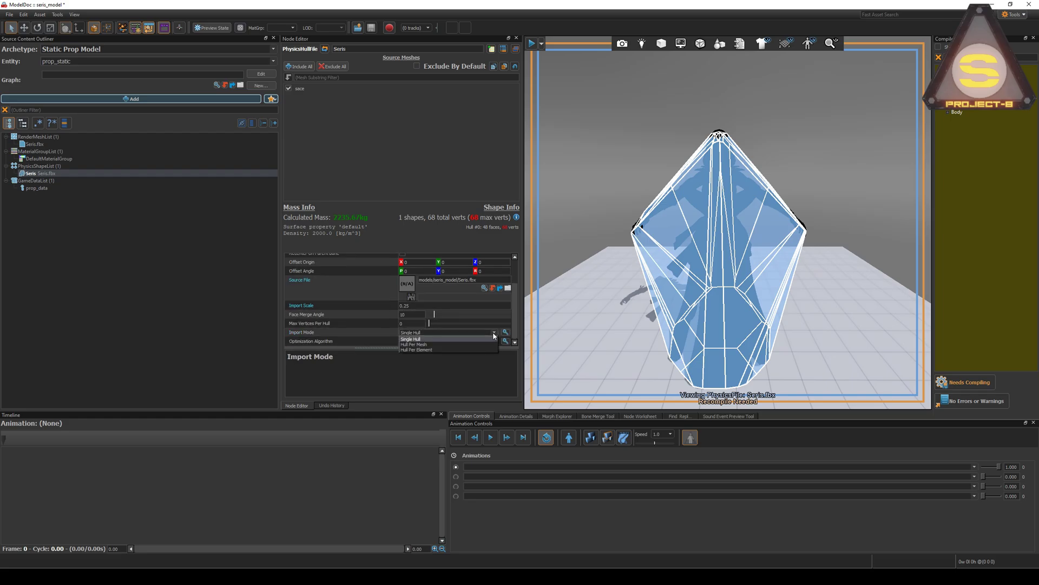
left_click(468, 342)
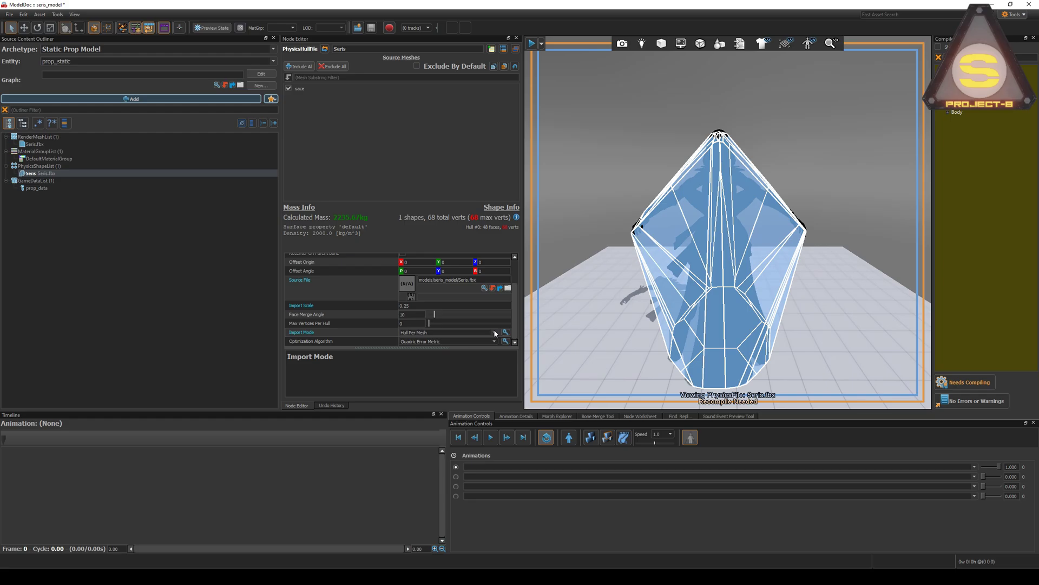
left_click(494, 332)
left_click(660, 305)
left_click_drag(699, 194, 674, 203)
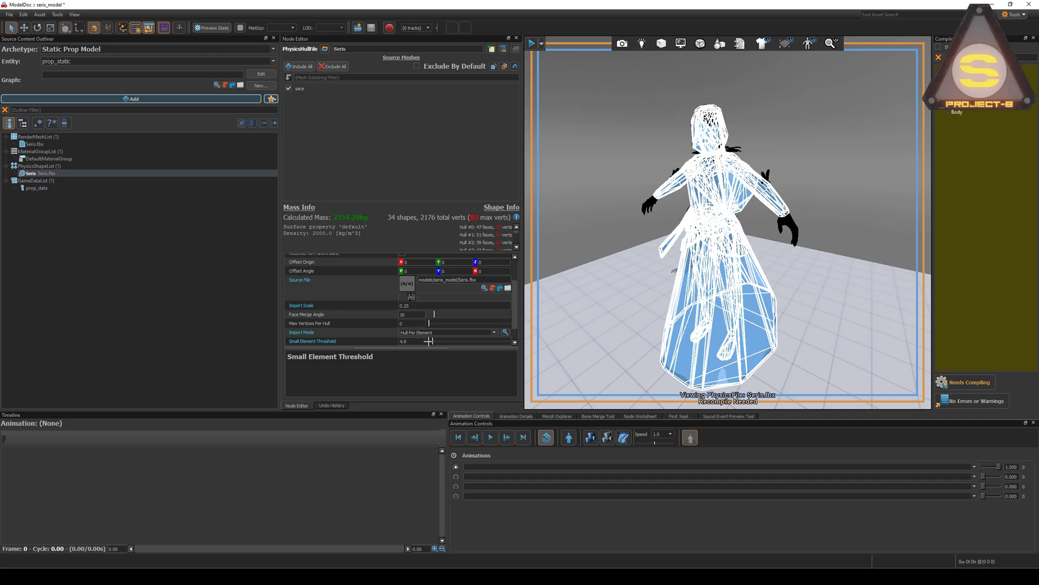
Simplify the physics hulls by adjusting Max Vertices Per Hull, and compile the model.
left_click(415, 323)
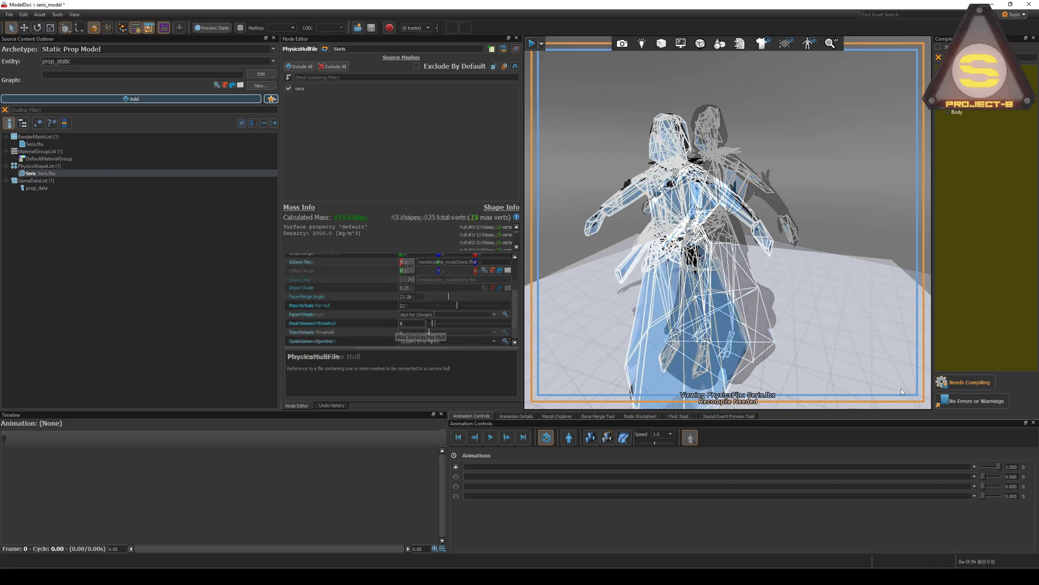
left_click(965, 382)
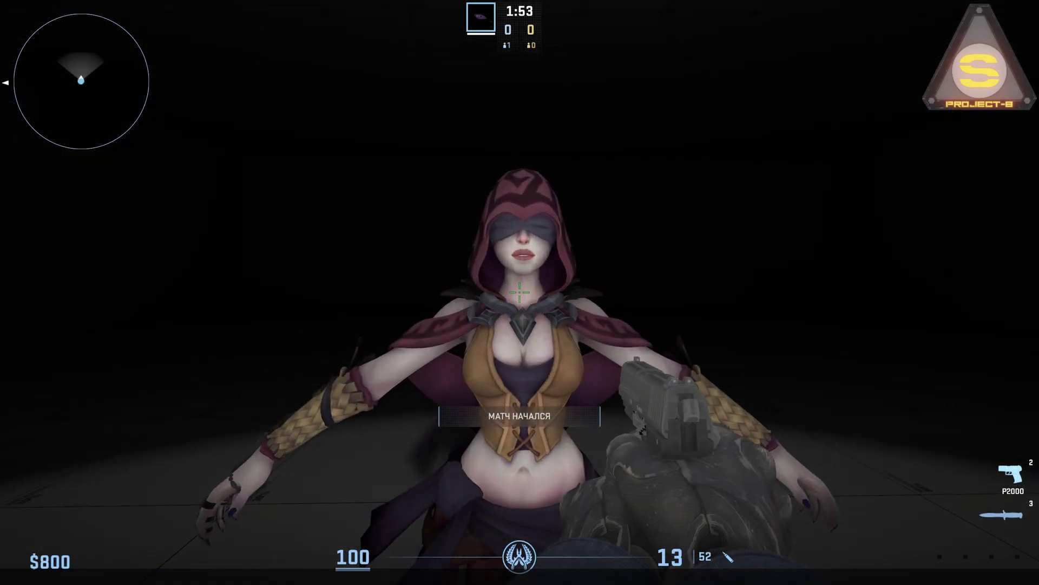
Switch to Counter-Strike 2 and test the Seris prop's collision by firing the pistol at its head, torso and arms.
left_click(519, 292)
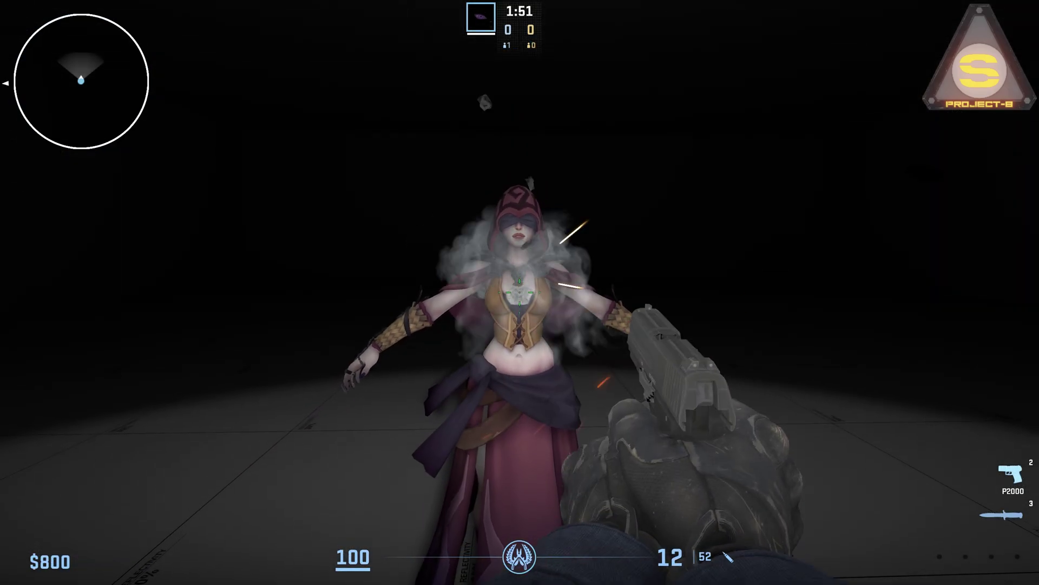
left_click(519, 293)
left_click(519, 292)
left_click(520, 292)
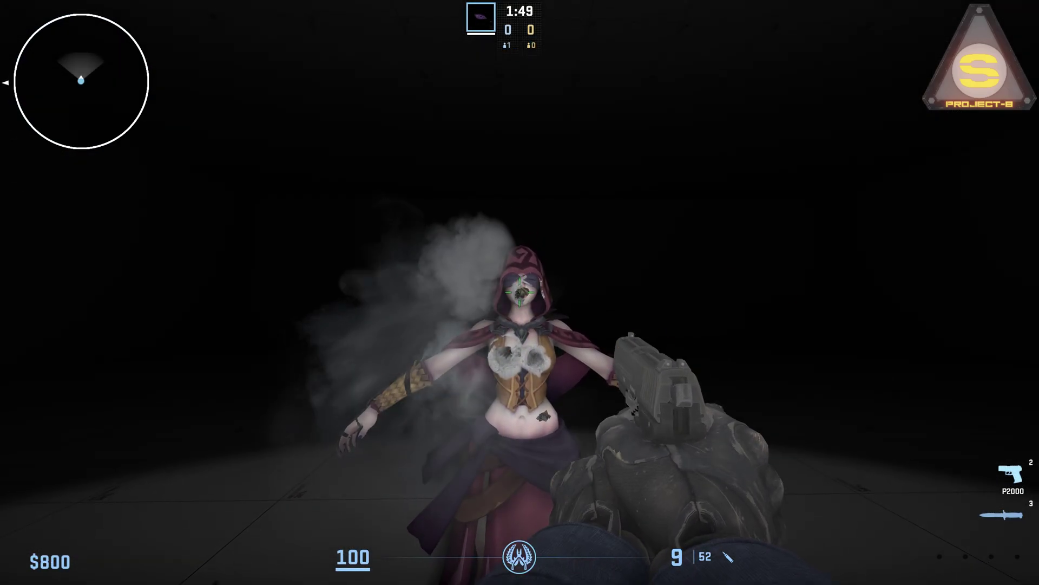
left_click(520, 292)
left_click(520, 293)
left_click(520, 292)
left_click(520, 292)
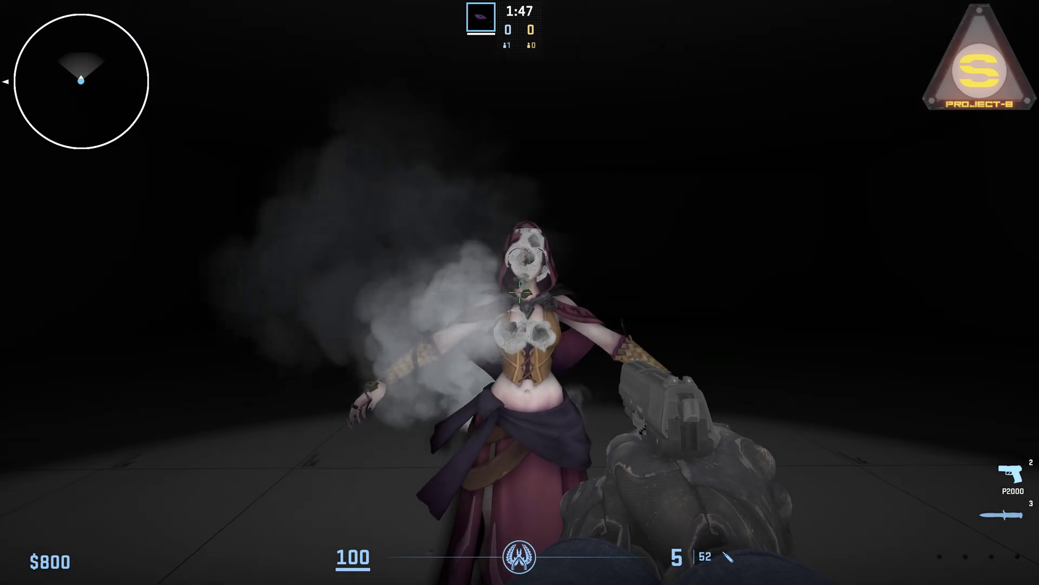
left_click(520, 292)
left_click(519, 293)
left_click(519, 293)
left_click(520, 292)
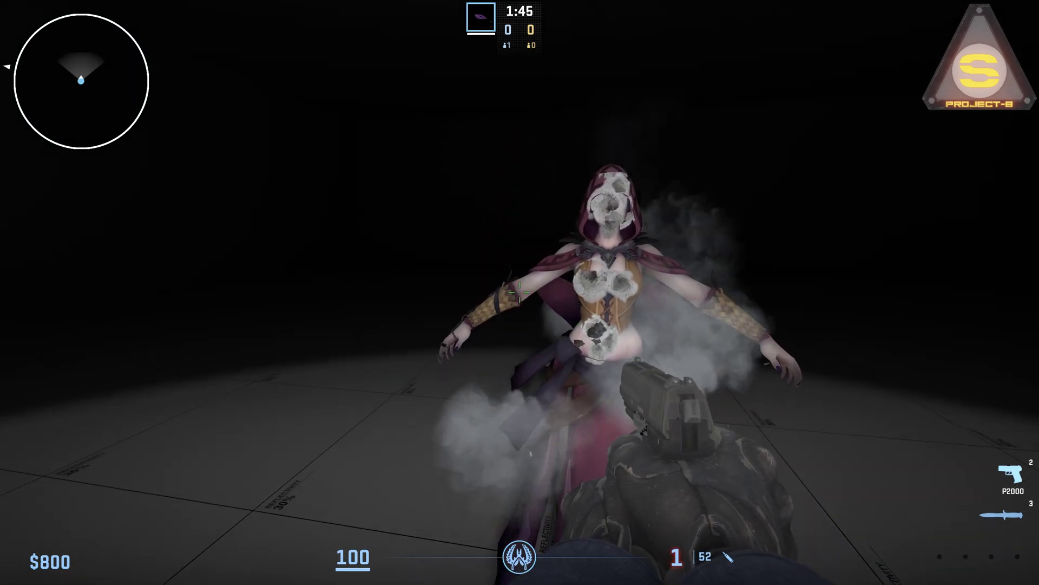
left_click(520, 292)
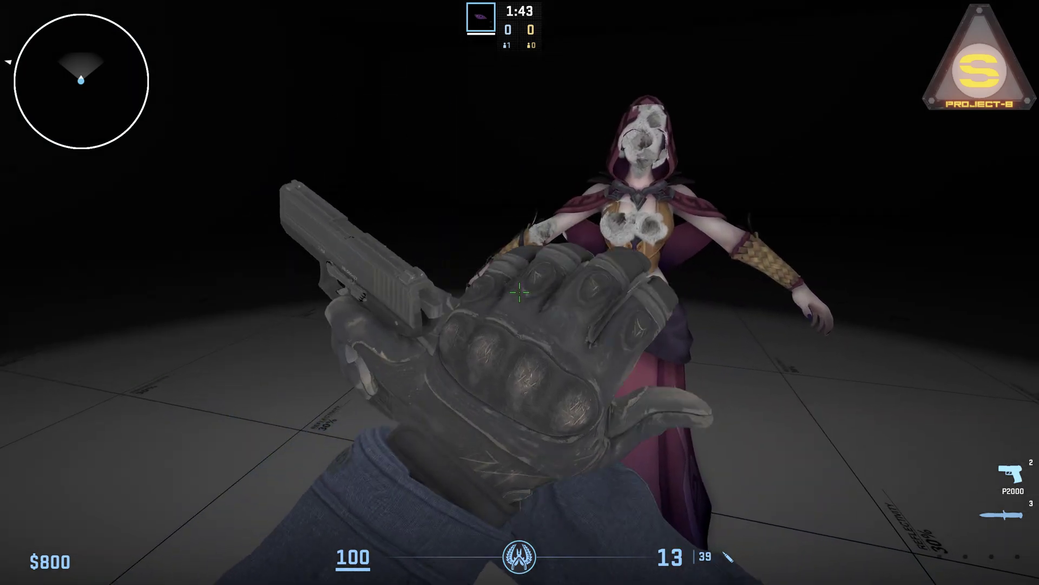
left_click(520, 293)
left_click(520, 292)
left_click(520, 292)
left_click(519, 292)
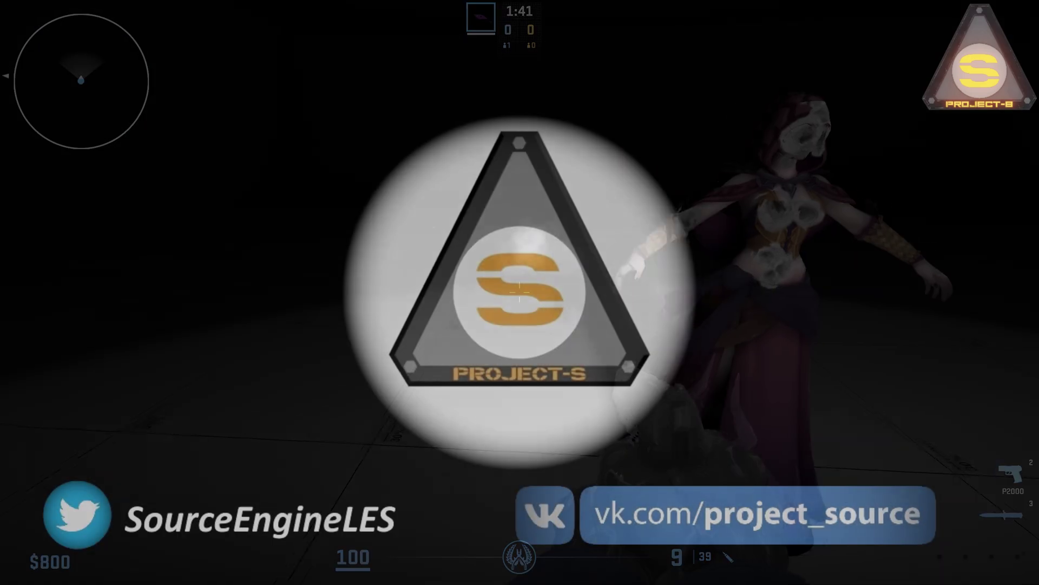